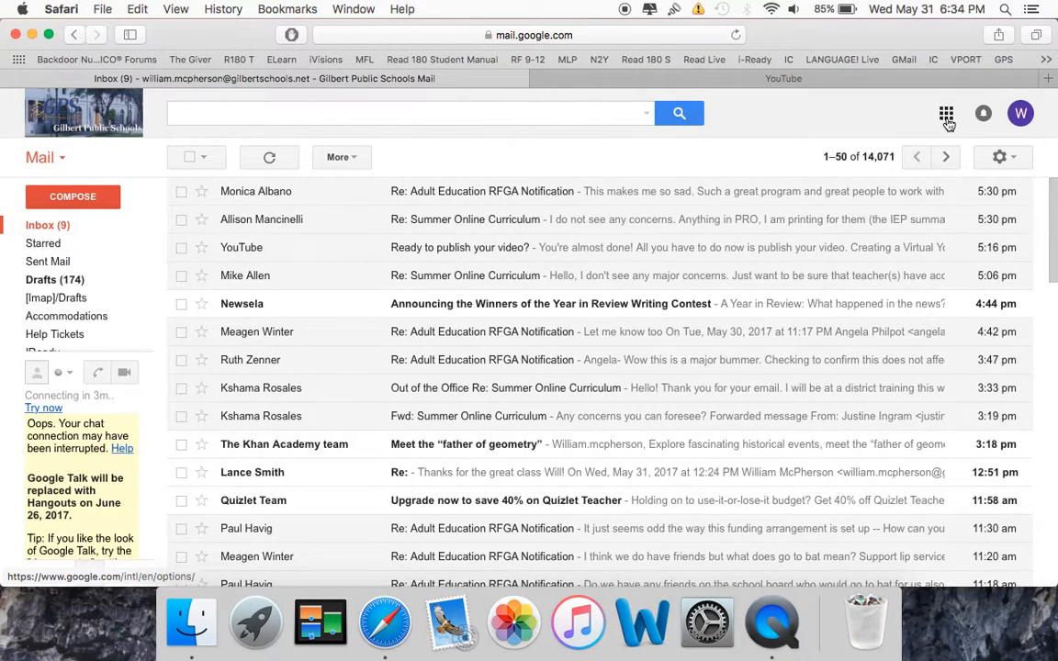
Browse the Google apps list to the YouTube entry and switch to the already open YouTube page.
click(947, 116)
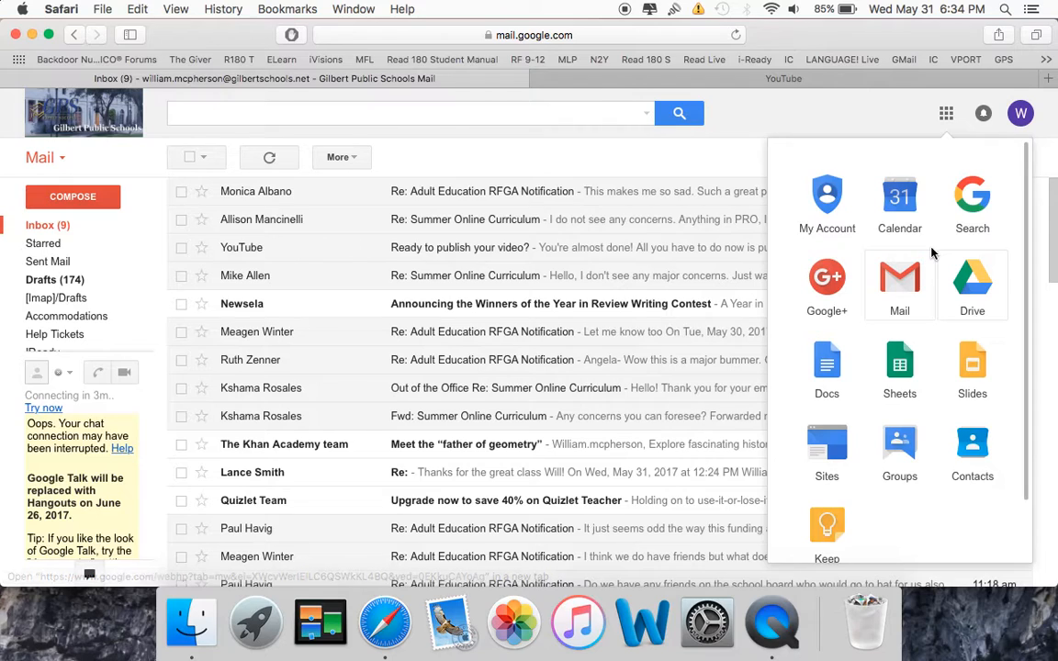
scroll(931, 253, down, 5)
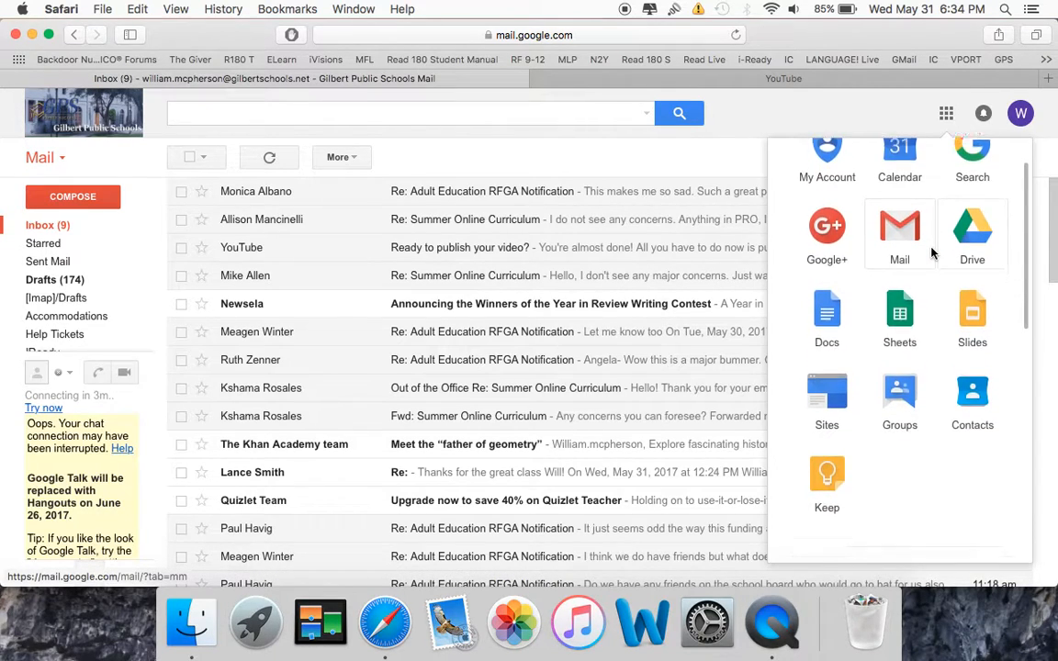
scroll(864, 251, down, 5)
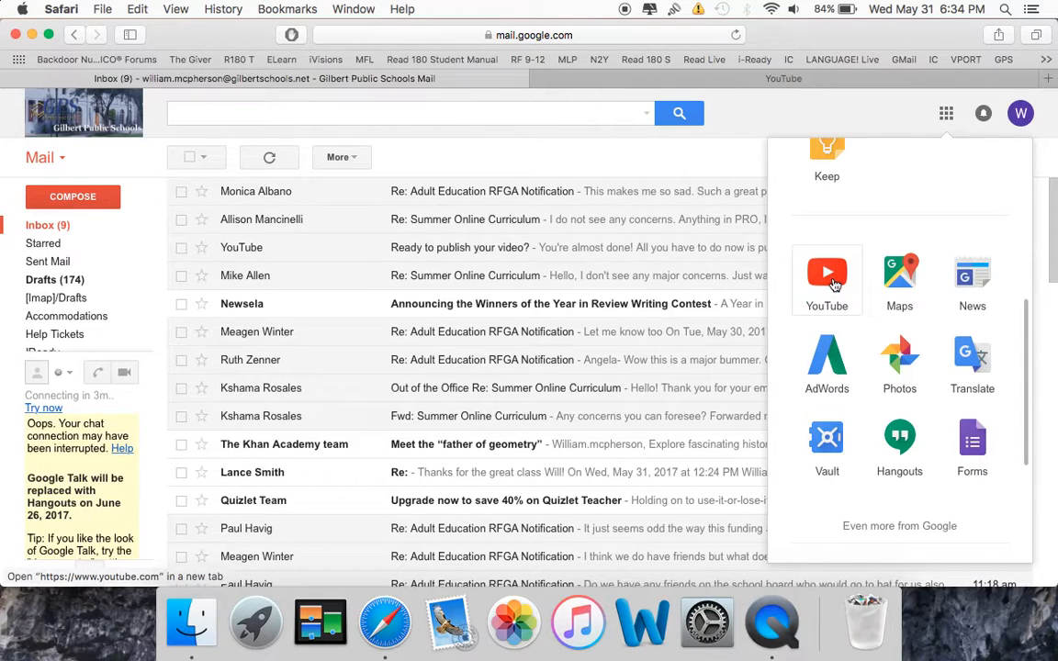
click(770, 79)
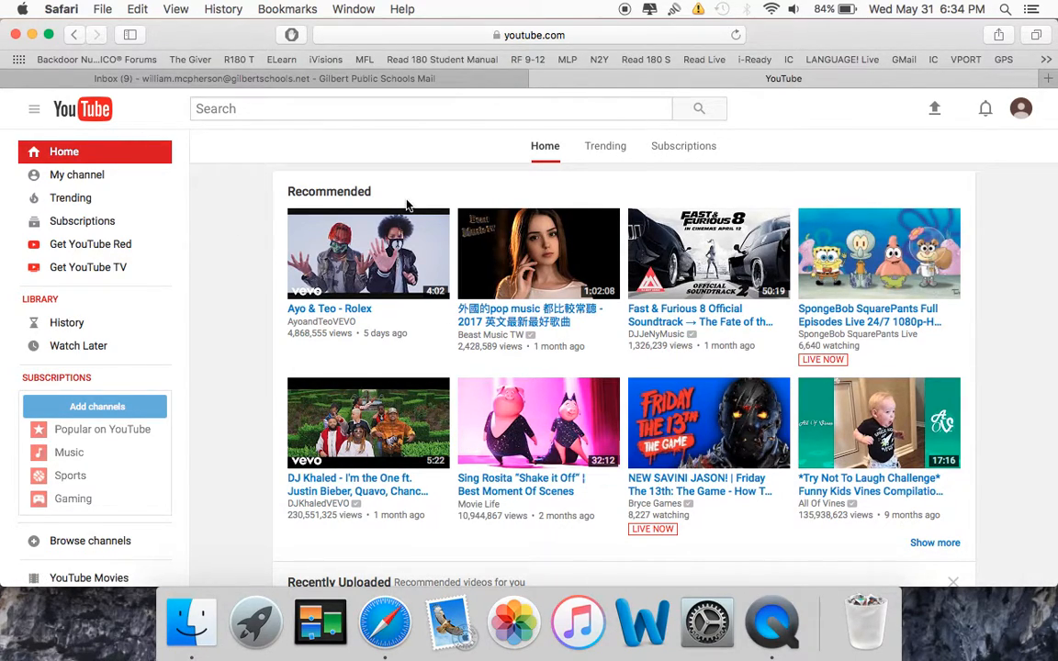
Toggle the YouTube guide, go to My channel and open its Video Manager.
click(36, 111)
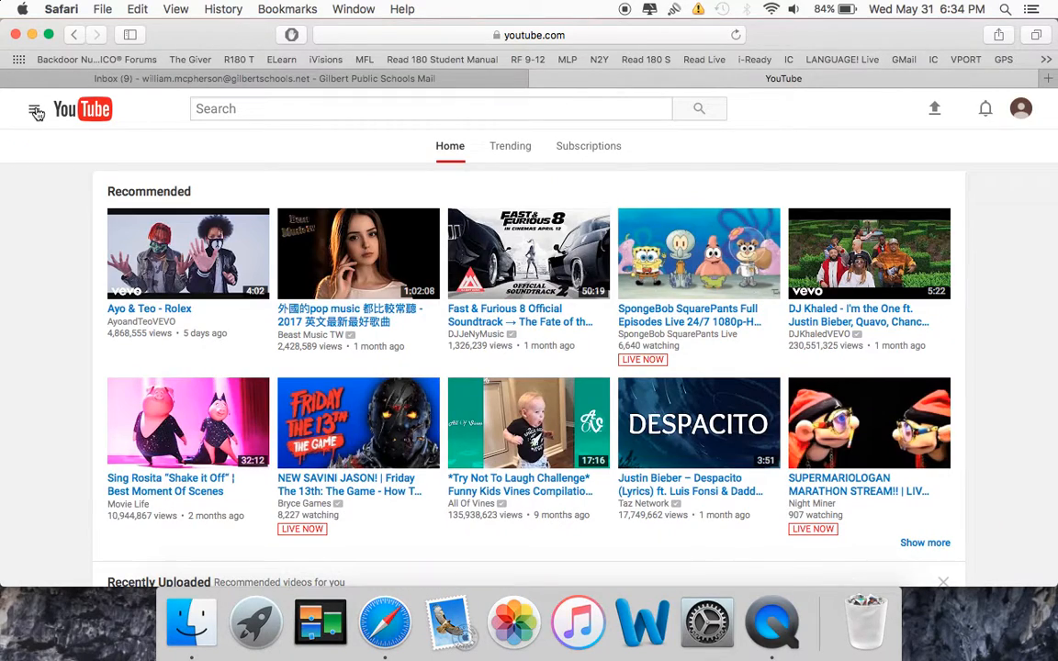
click(36, 111)
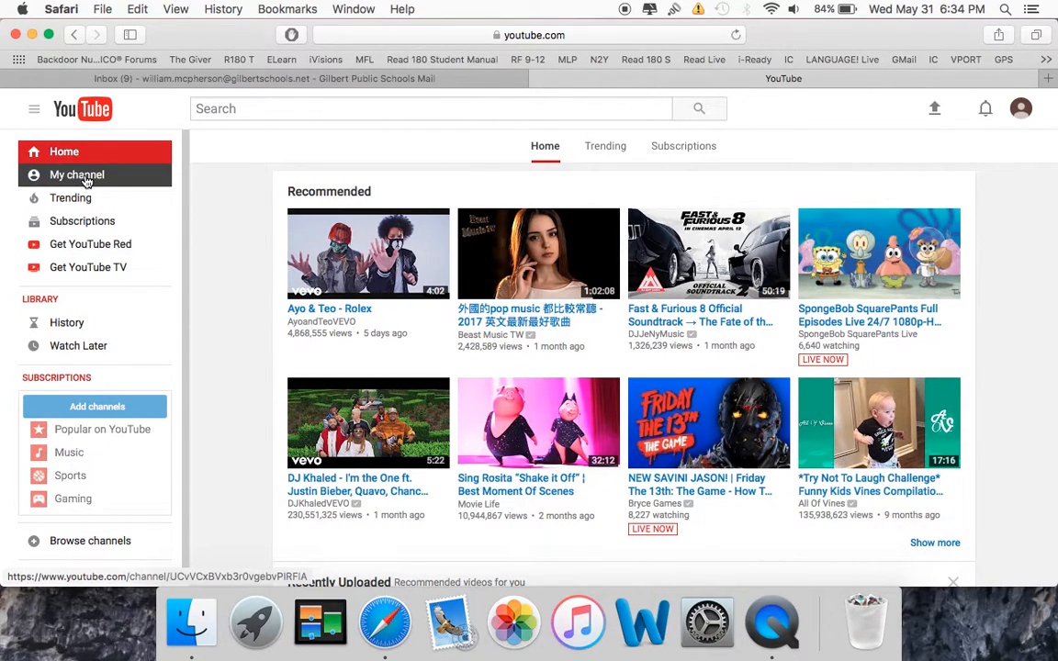
click(57, 174)
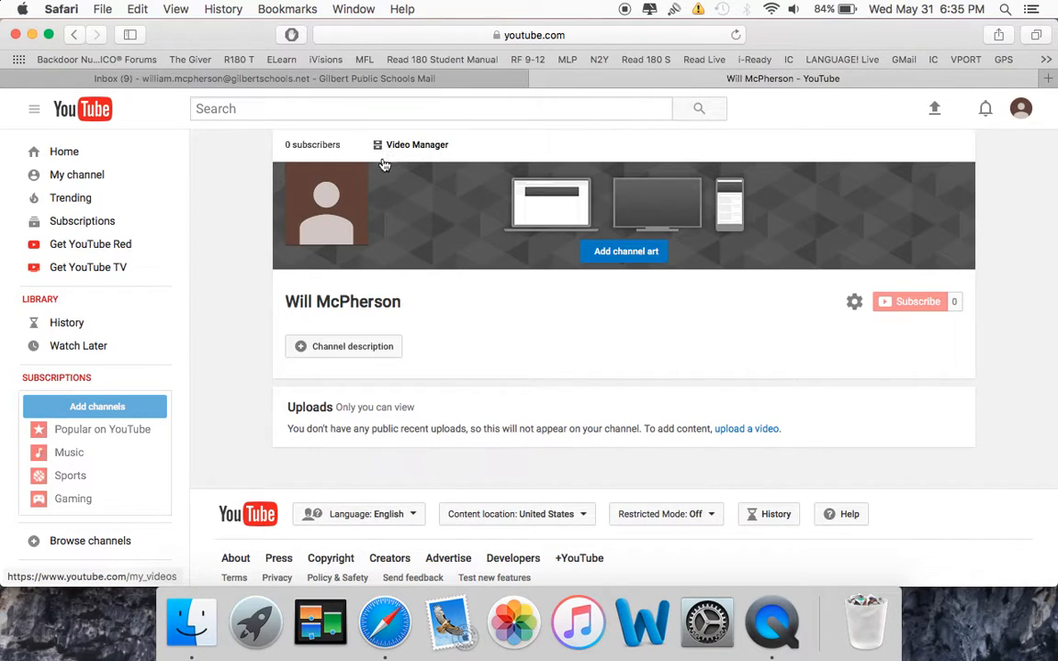
mouse_move(364, 180)
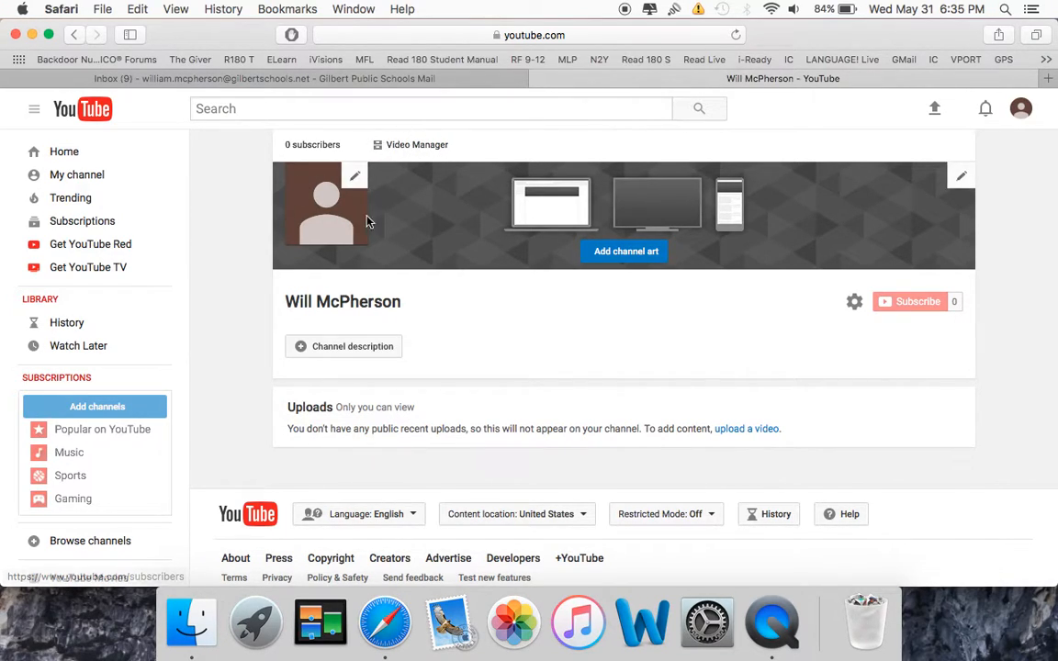
click(419, 145)
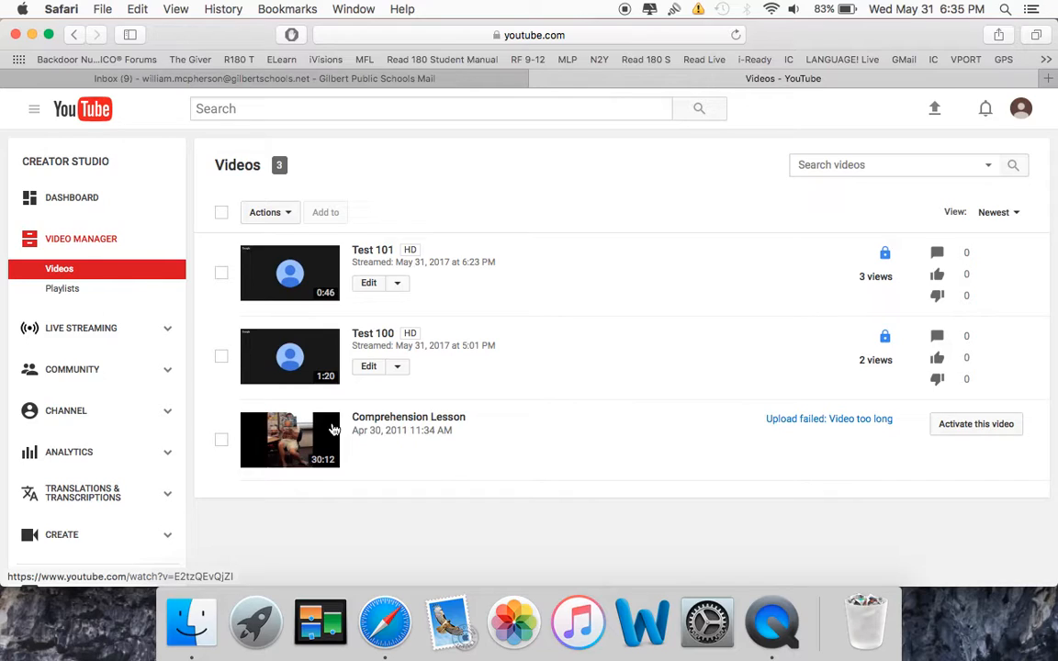
Go to the Live Streaming events page in Creator Studio and create a new live event.
click(170, 332)
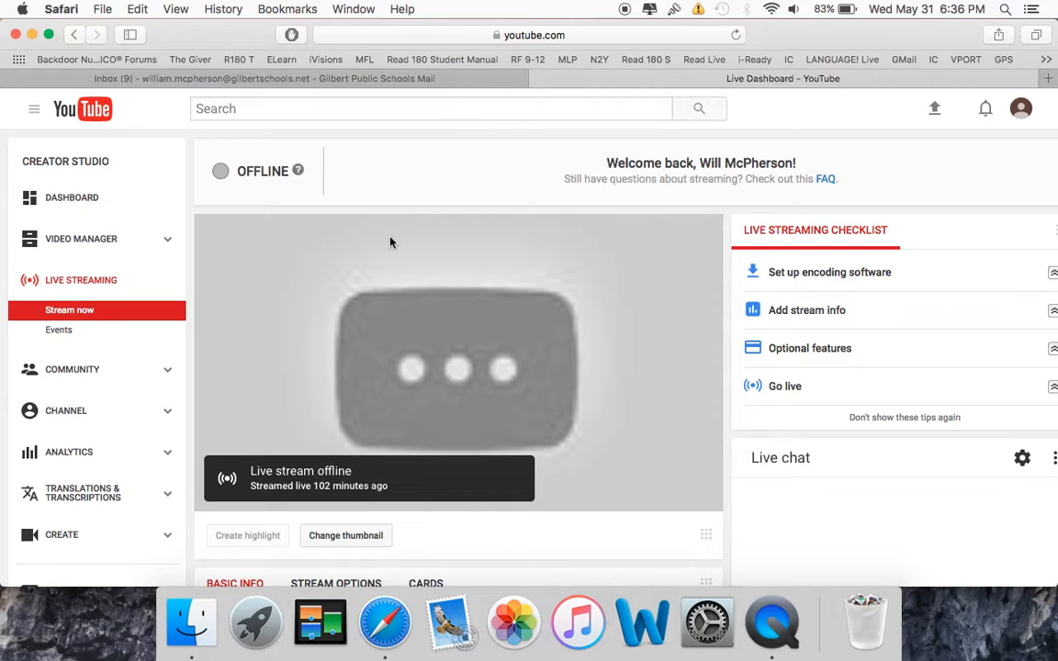
mouse_move(433, 248)
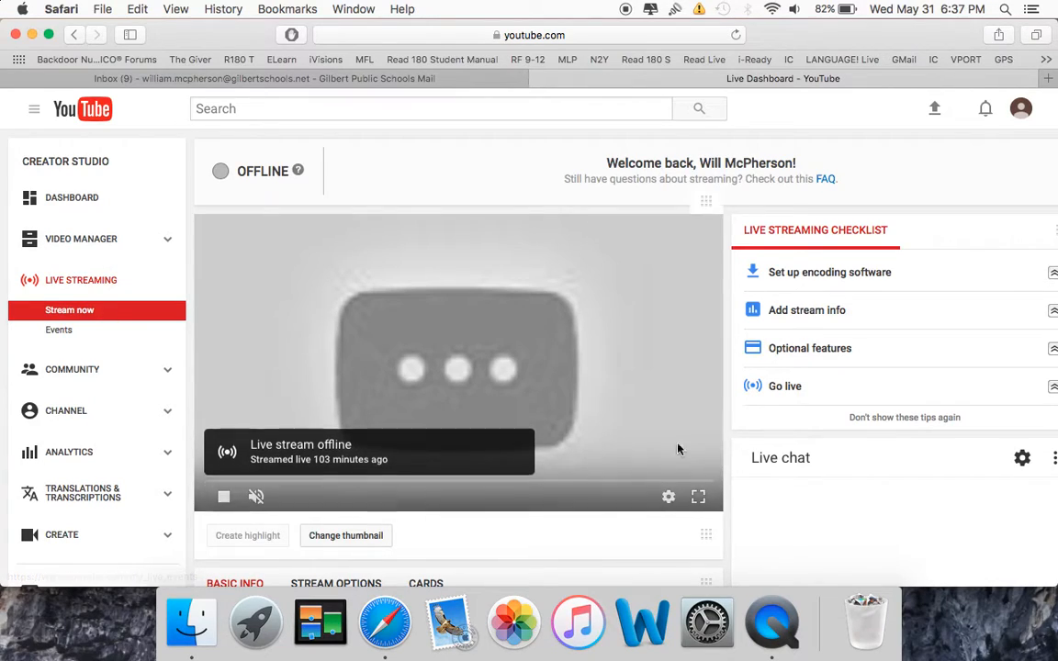
click(60, 332)
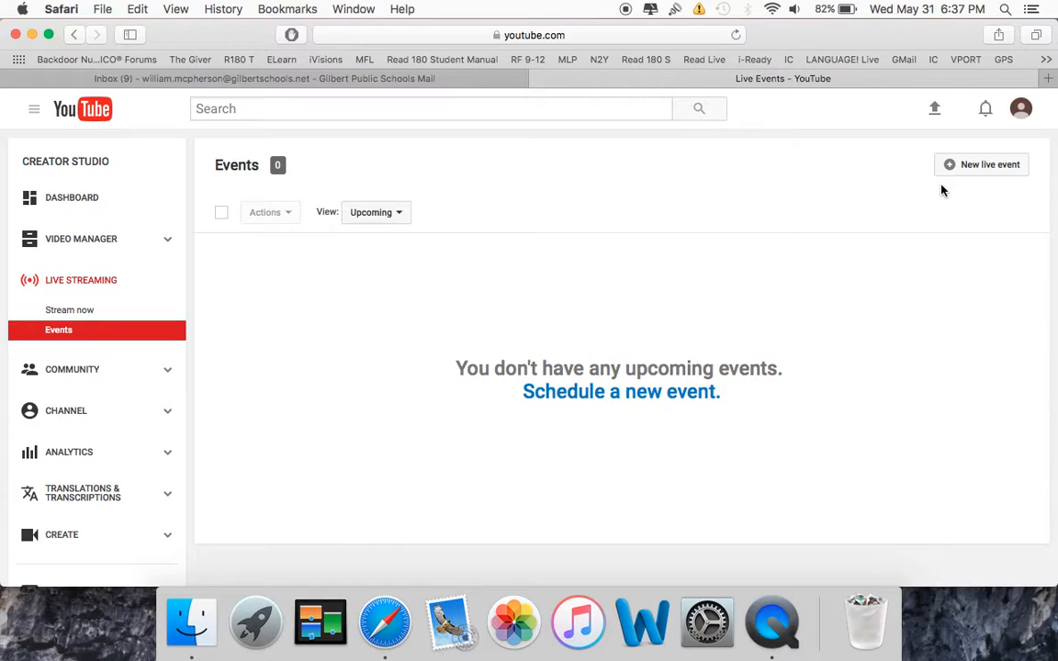
click(987, 170)
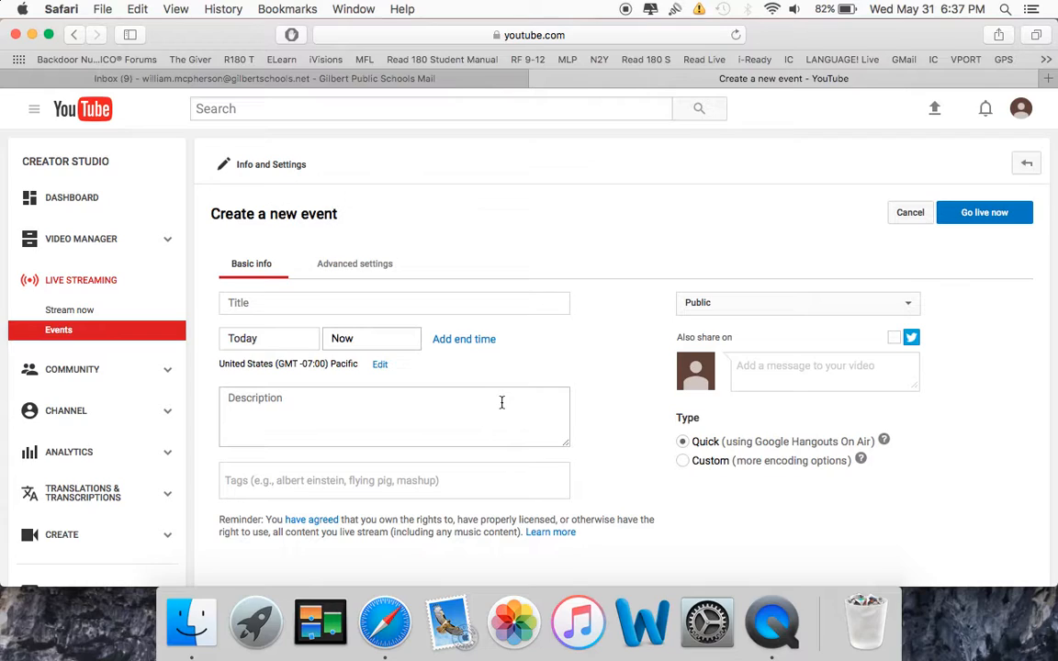
Title the new live event "Test 1012".
click(380, 307)
text(Test 1012)
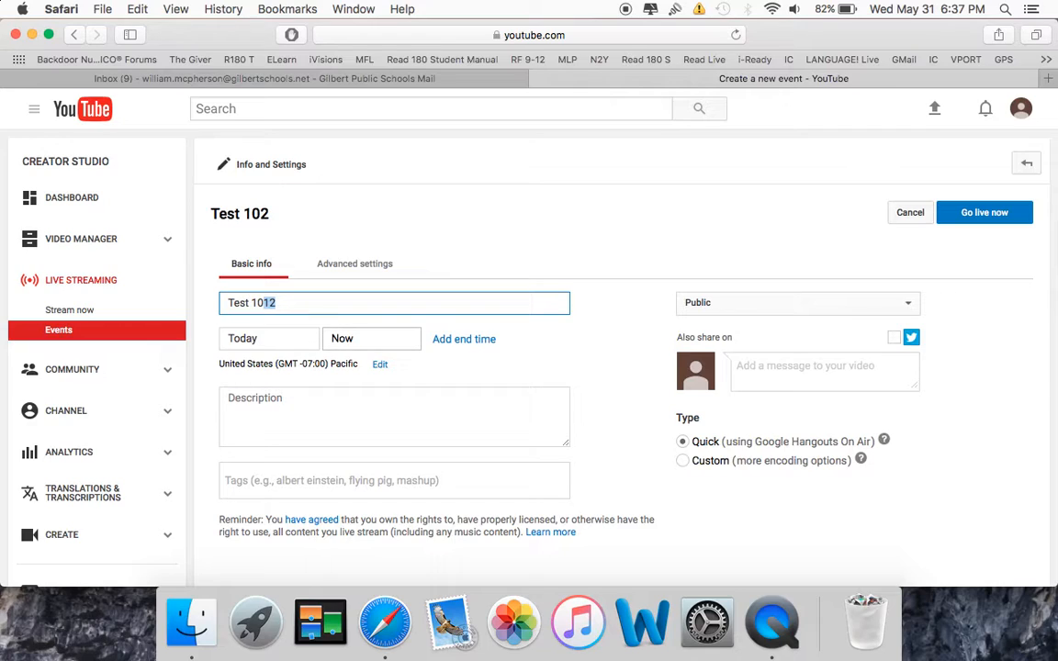
click(551, 344)
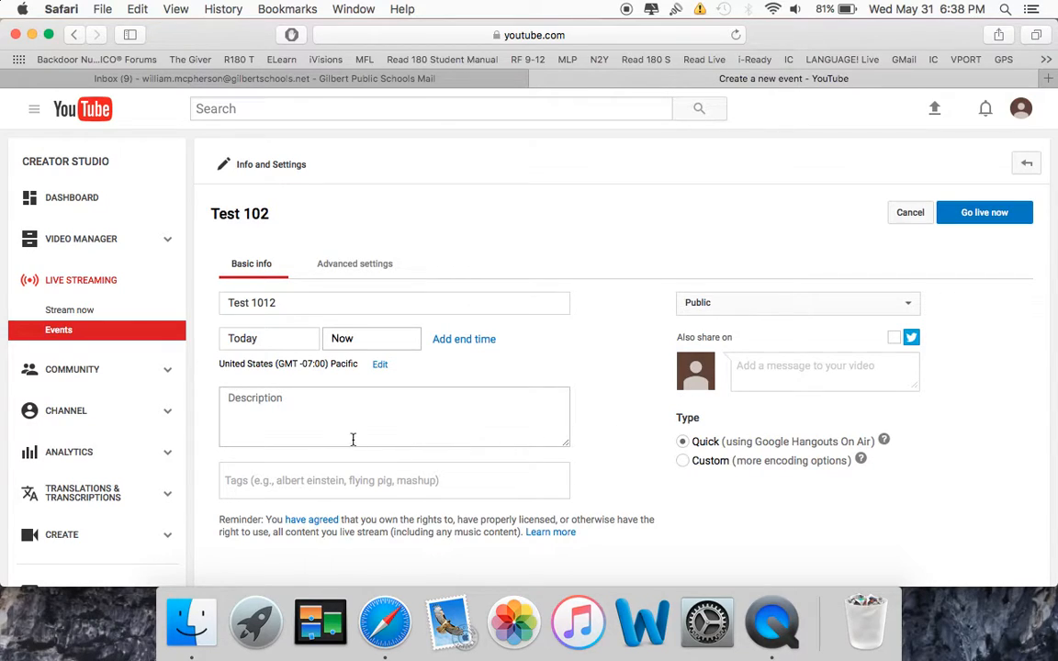
Set the live event's privacy to Private.
click(910, 307)
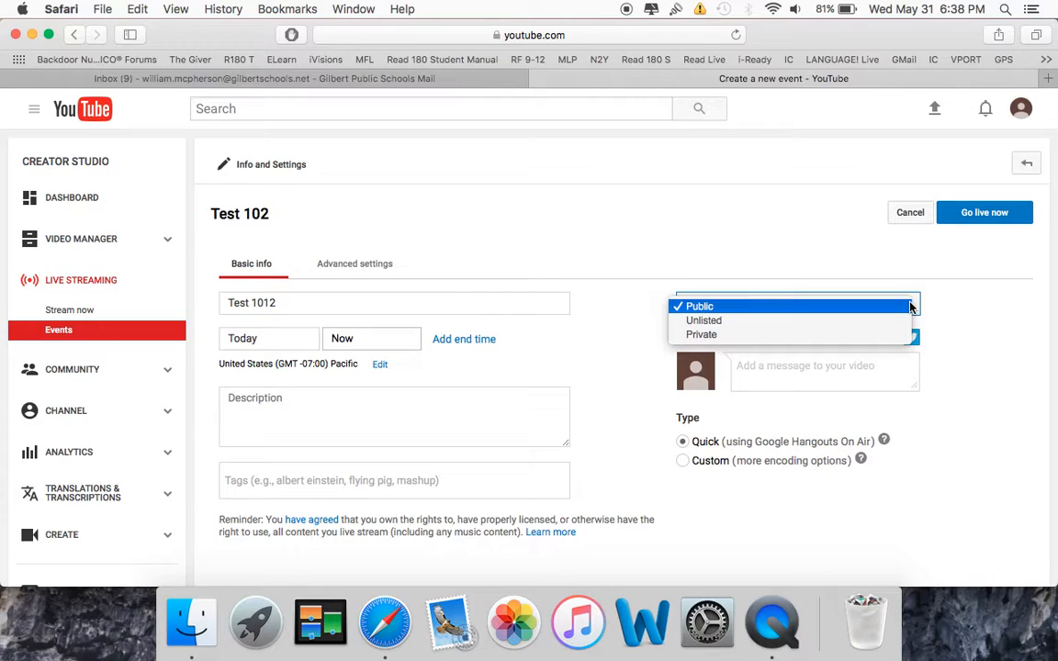
click(823, 337)
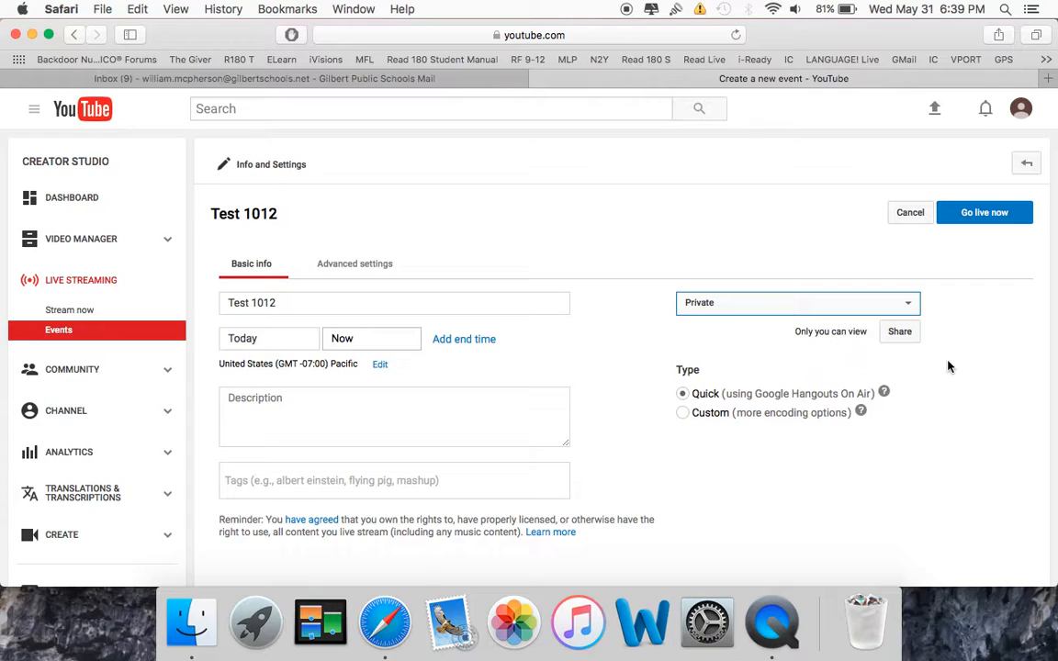
click(903, 307)
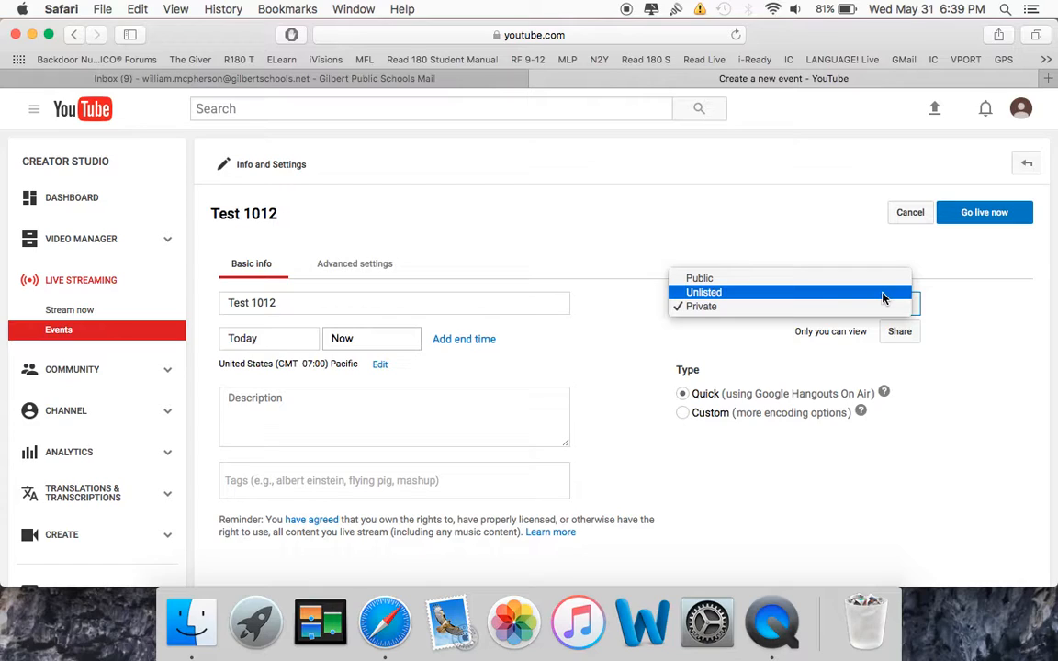
click(837, 314)
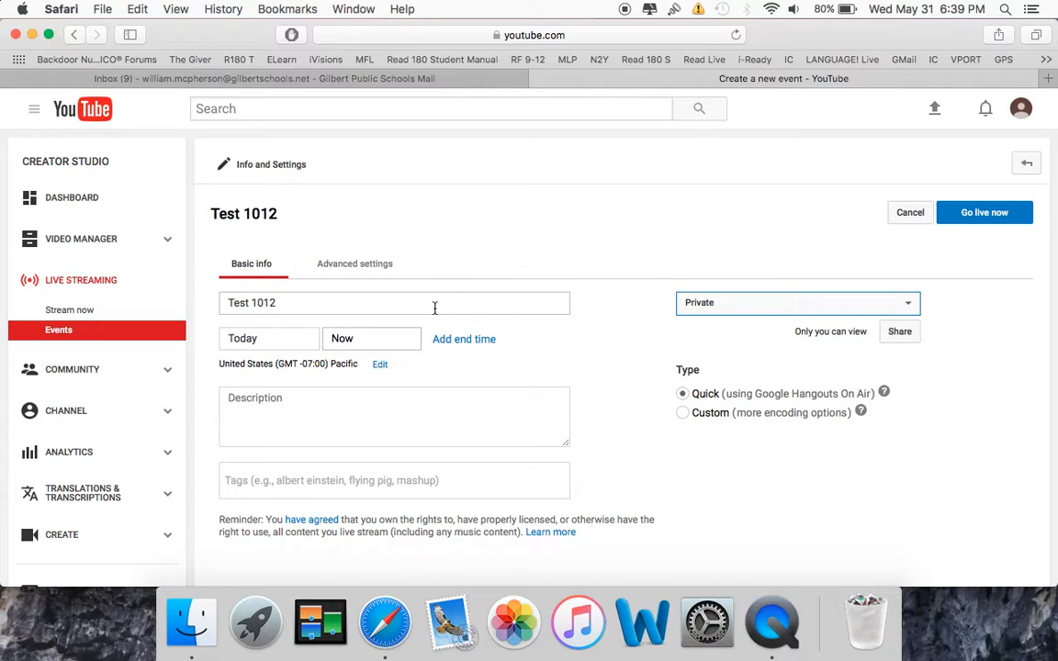
Go live with the event by entering its Google Hangout On Air, and turn the camera off.
click(990, 221)
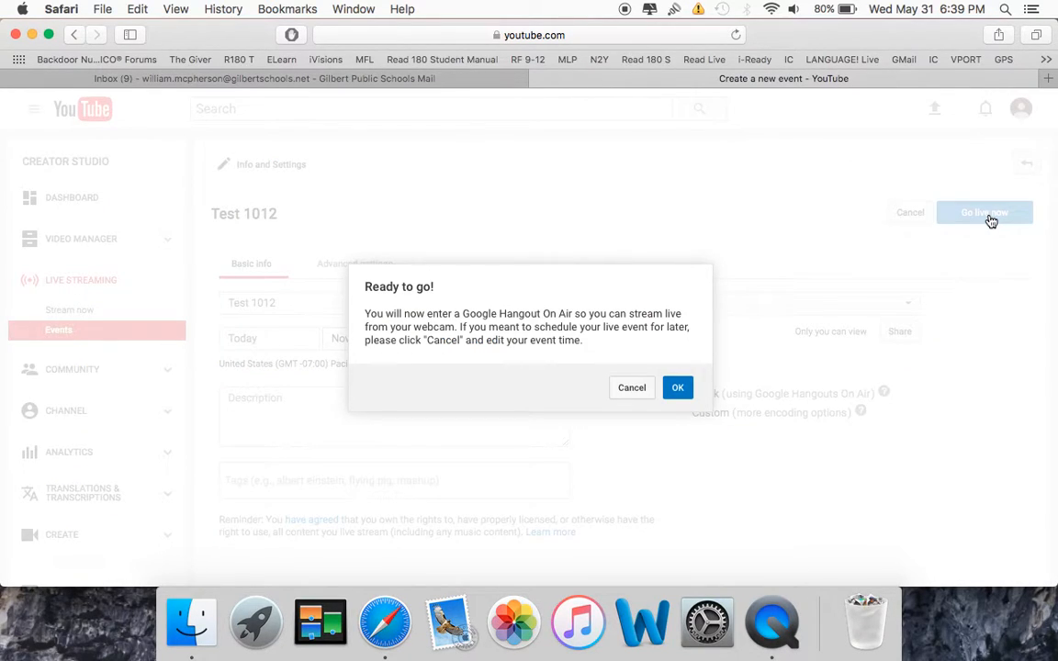
click(678, 388)
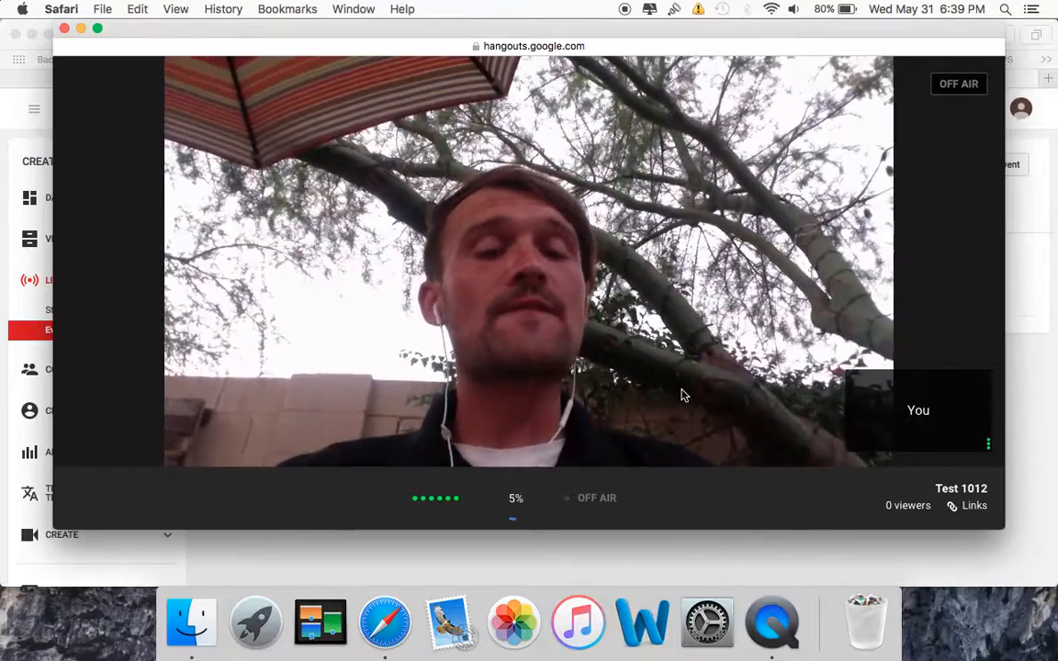
mouse_move(595, 176)
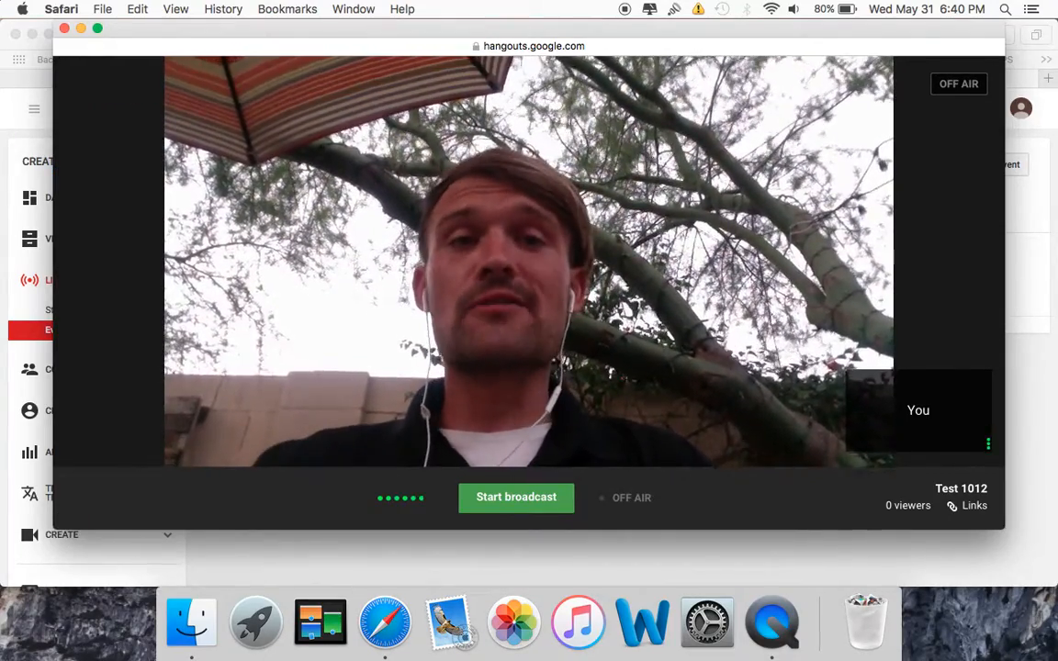
mouse_move(521, 136)
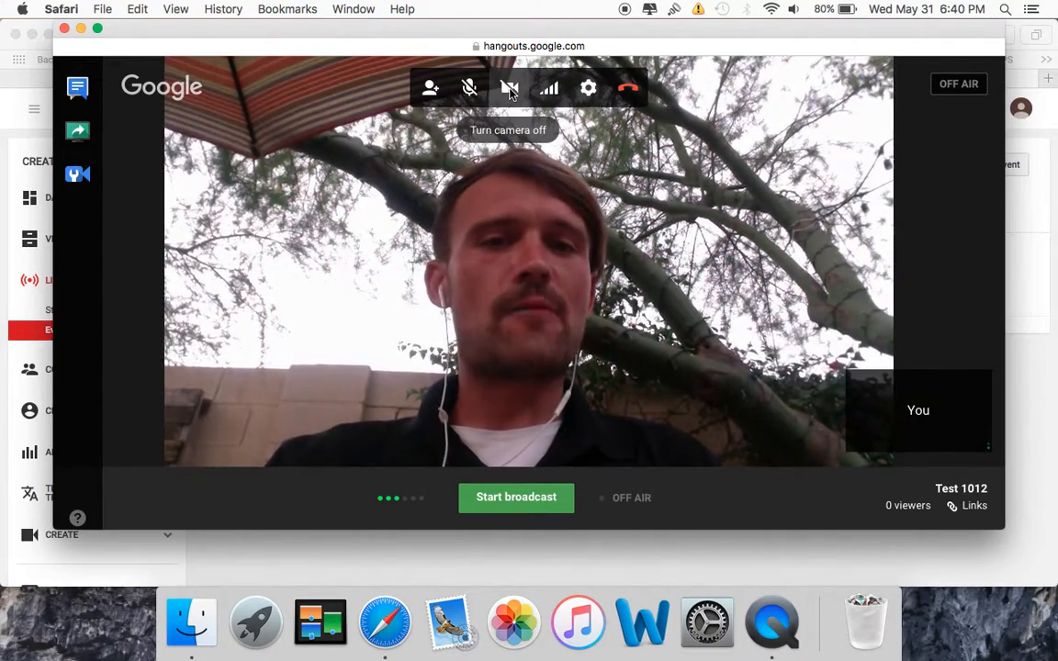
click(510, 91)
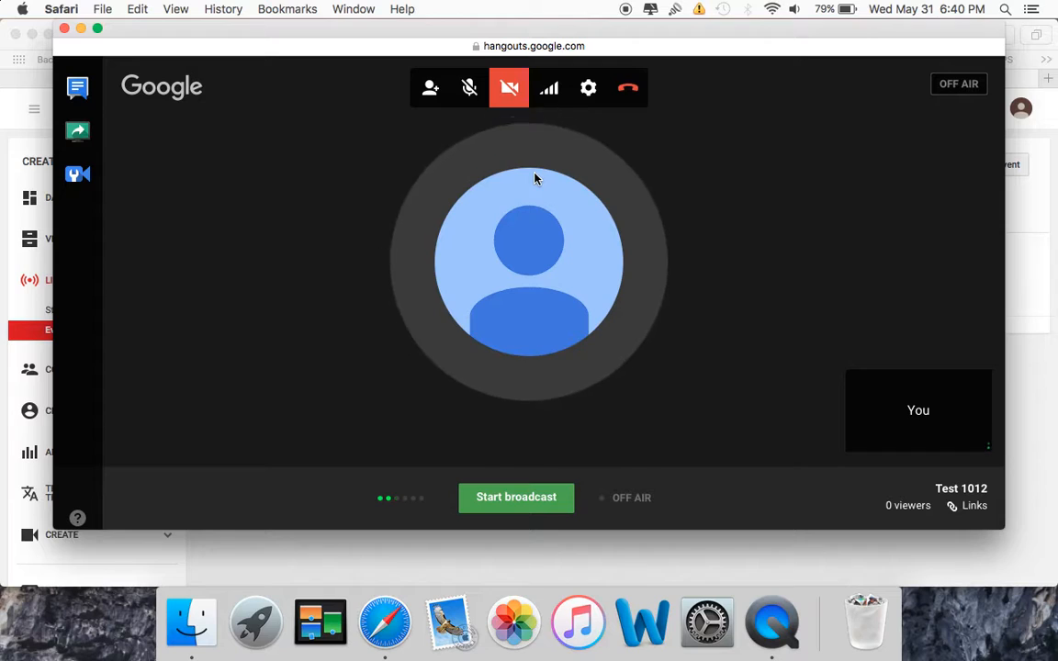
Start screensharing the entire Desktop in the Hangout.
click(78, 133)
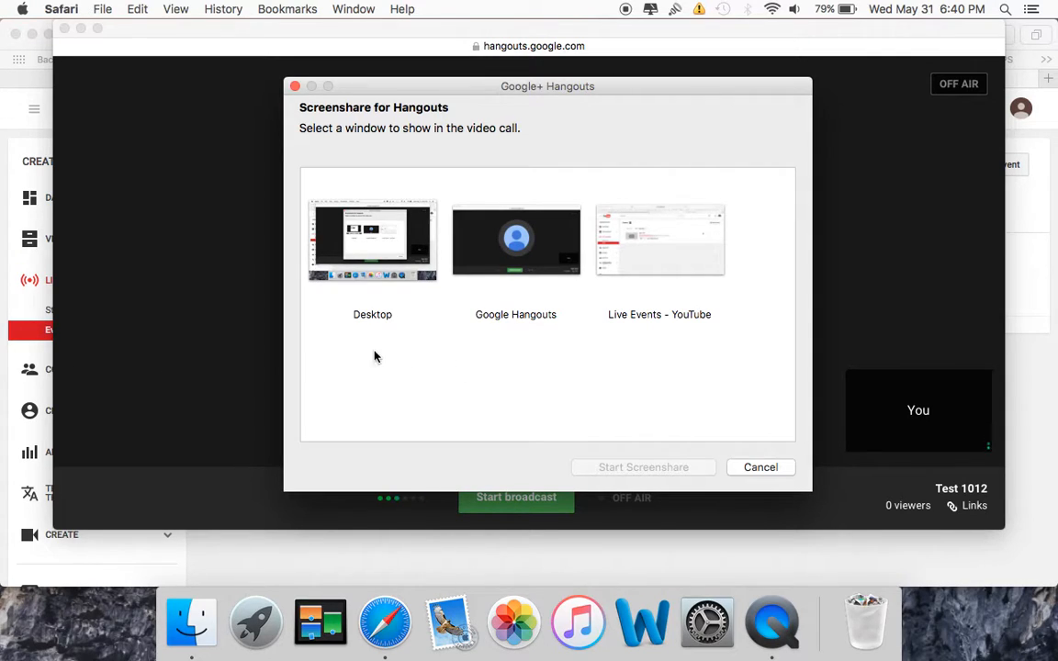
click(368, 254)
click(663, 470)
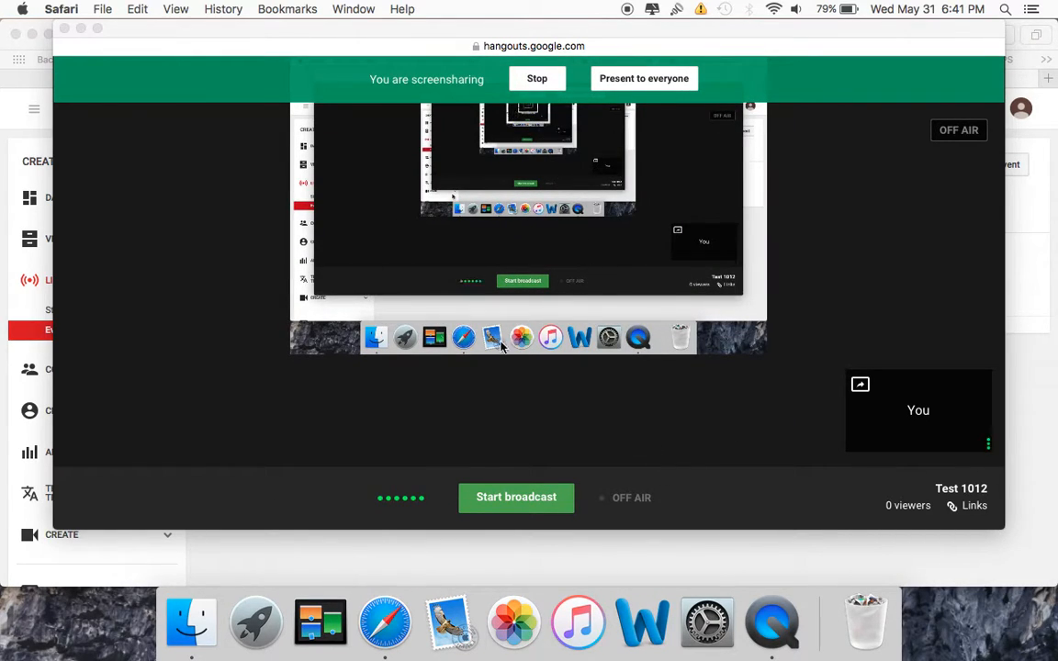
Show the YouTube events window, return to the Hangout window and stop the screenshare.
click(17, 171)
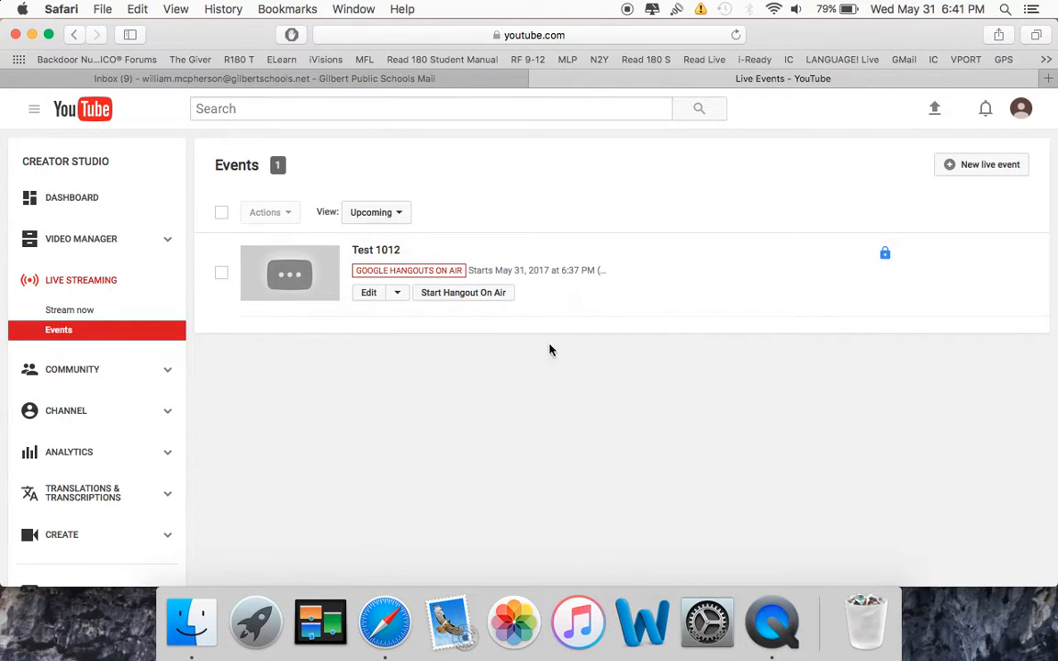
key(ctrl+Up)
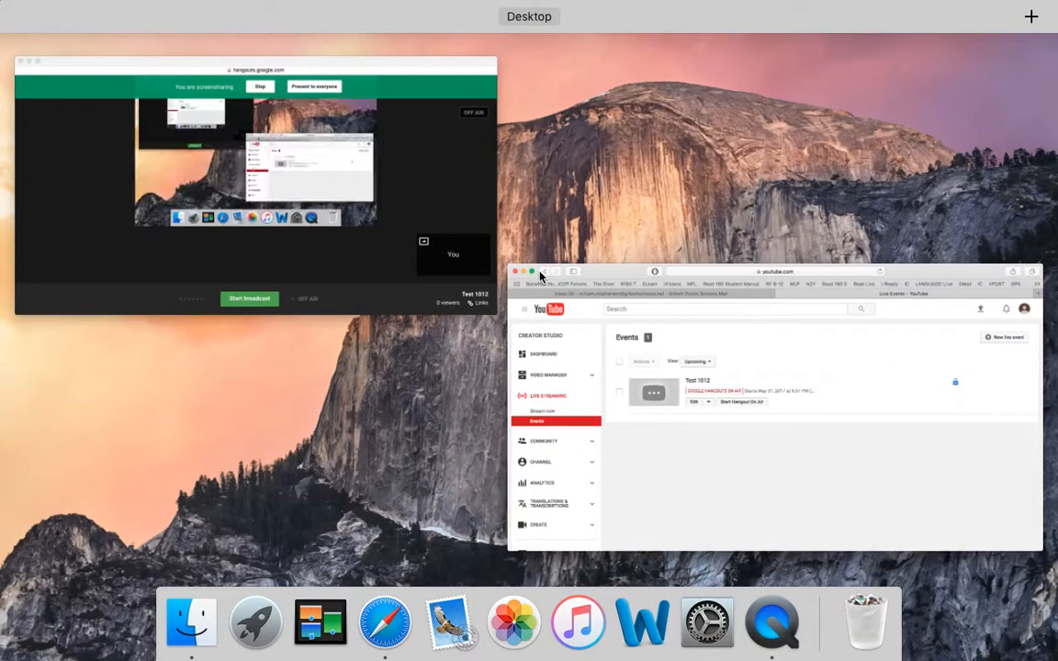
click(461, 154)
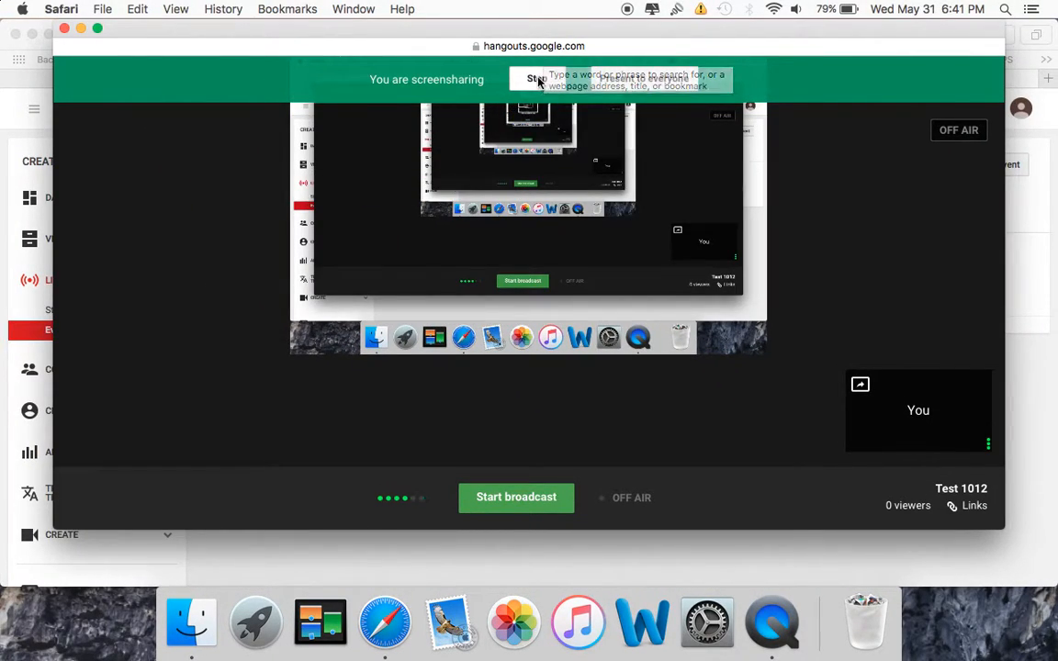
click(535, 81)
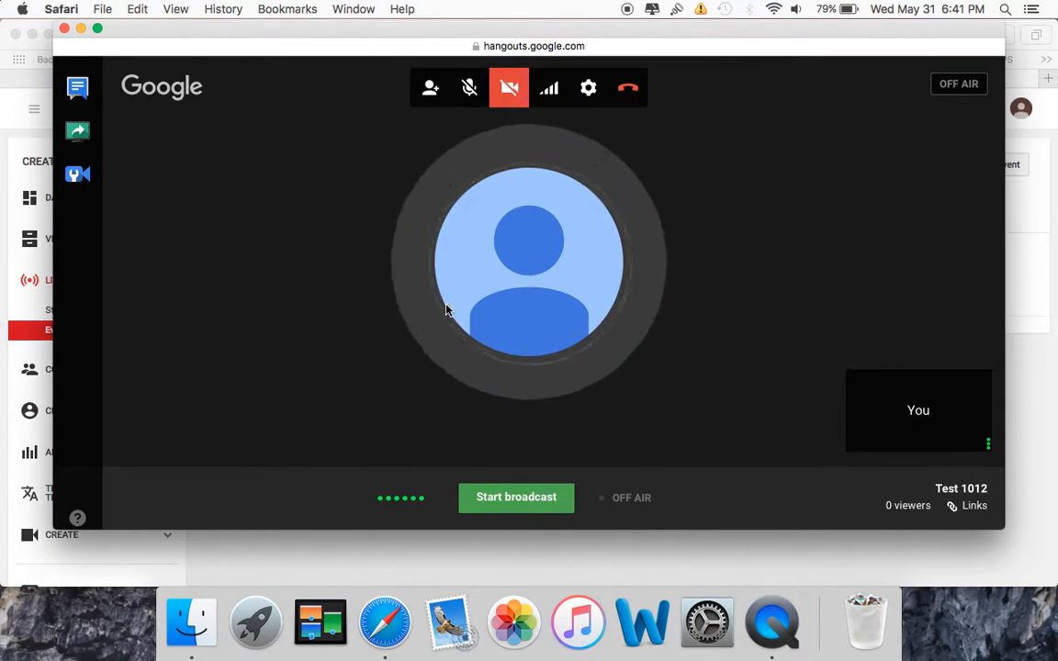
Start broadcasting the Hangout On Air, switching the camera on and off before and during the live broadcast.
click(511, 96)
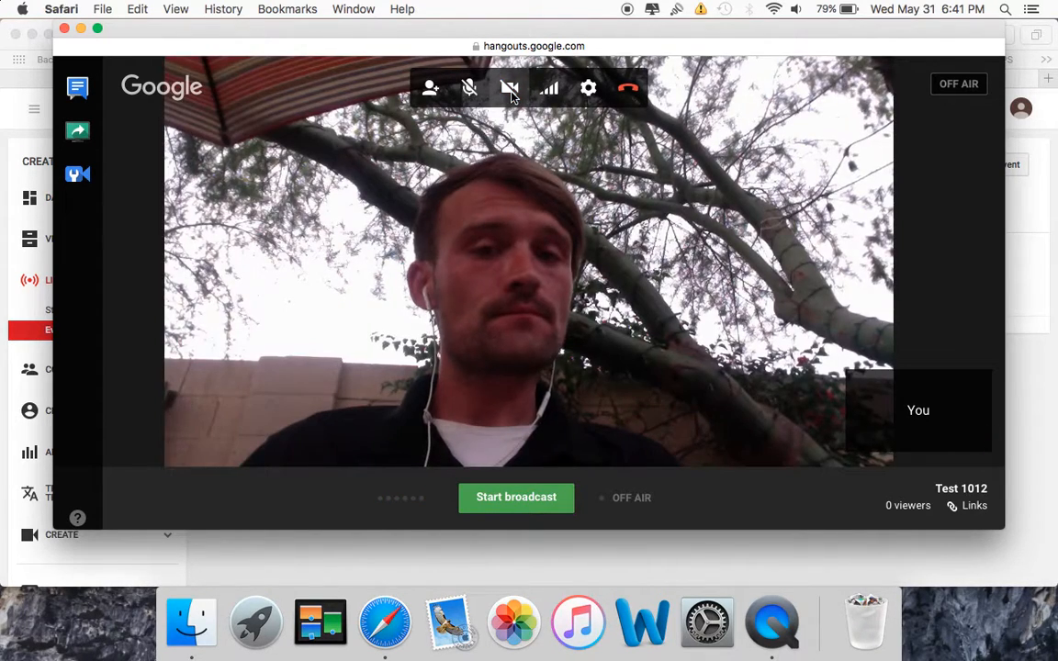
click(511, 96)
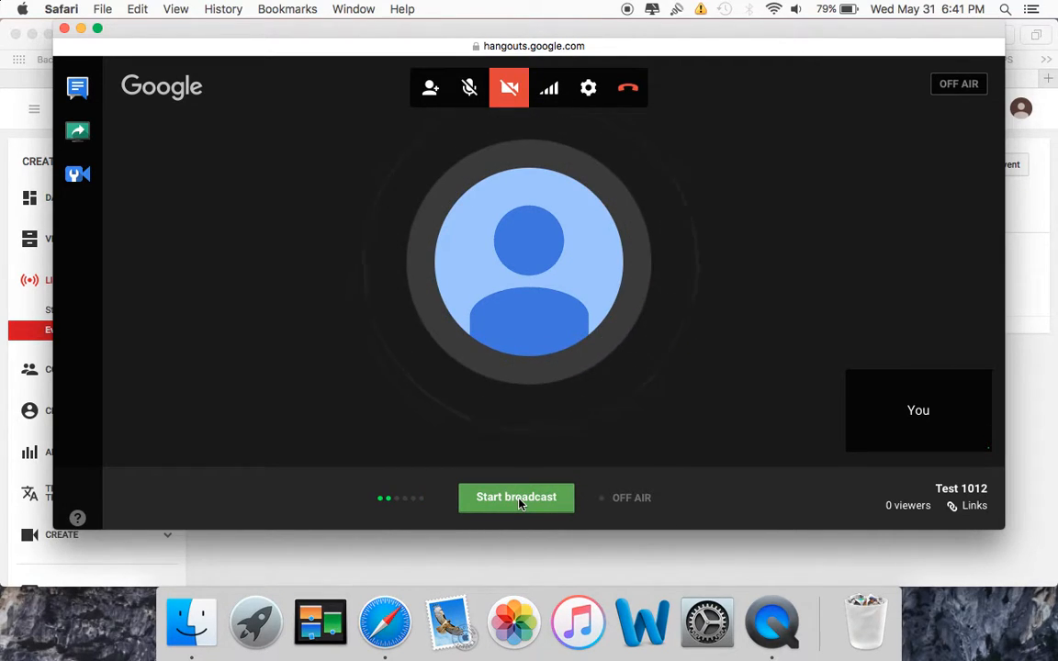
click(520, 501)
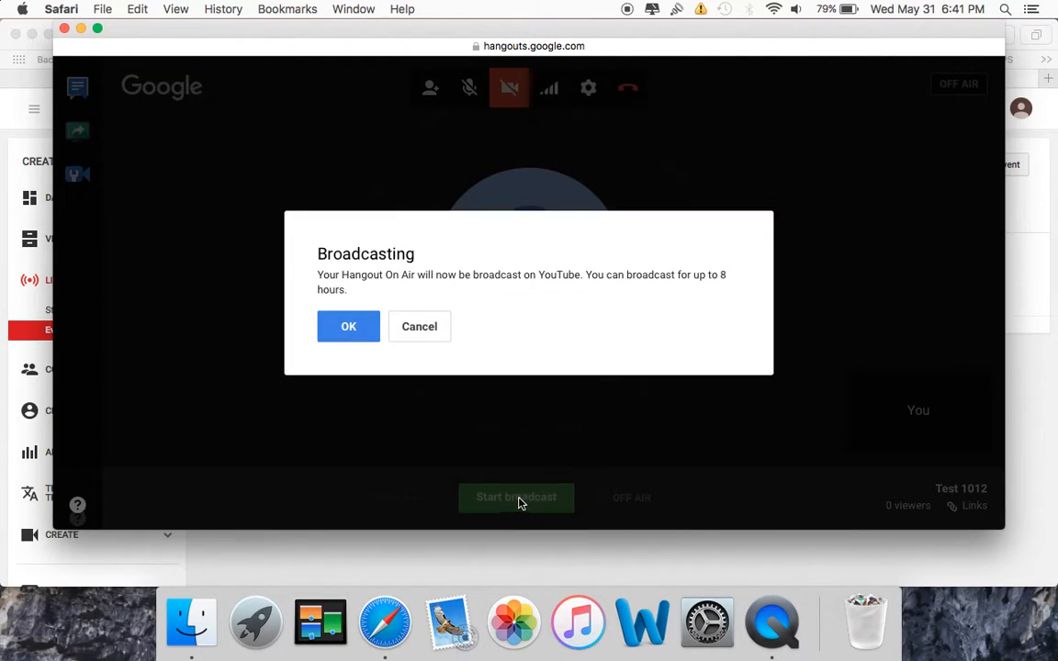
click(362, 327)
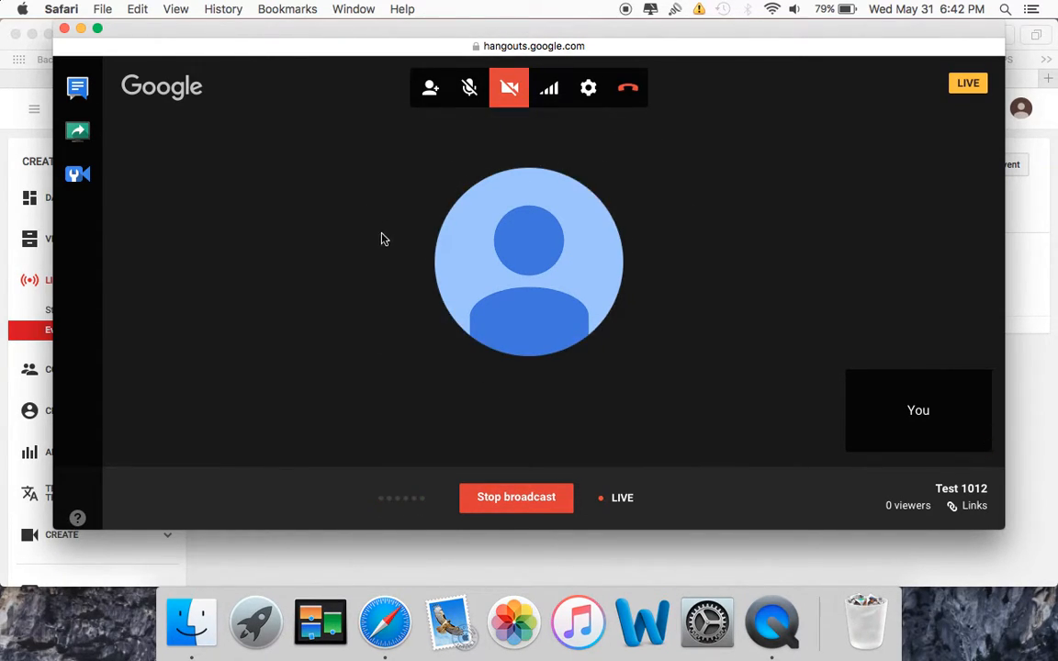
click(511, 92)
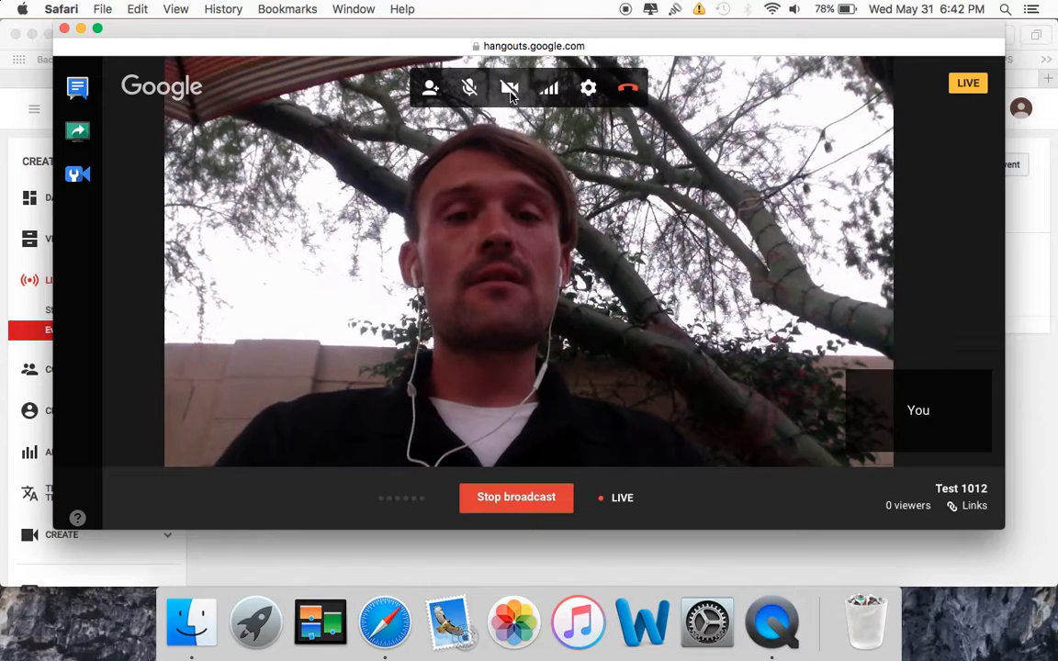
click(508, 92)
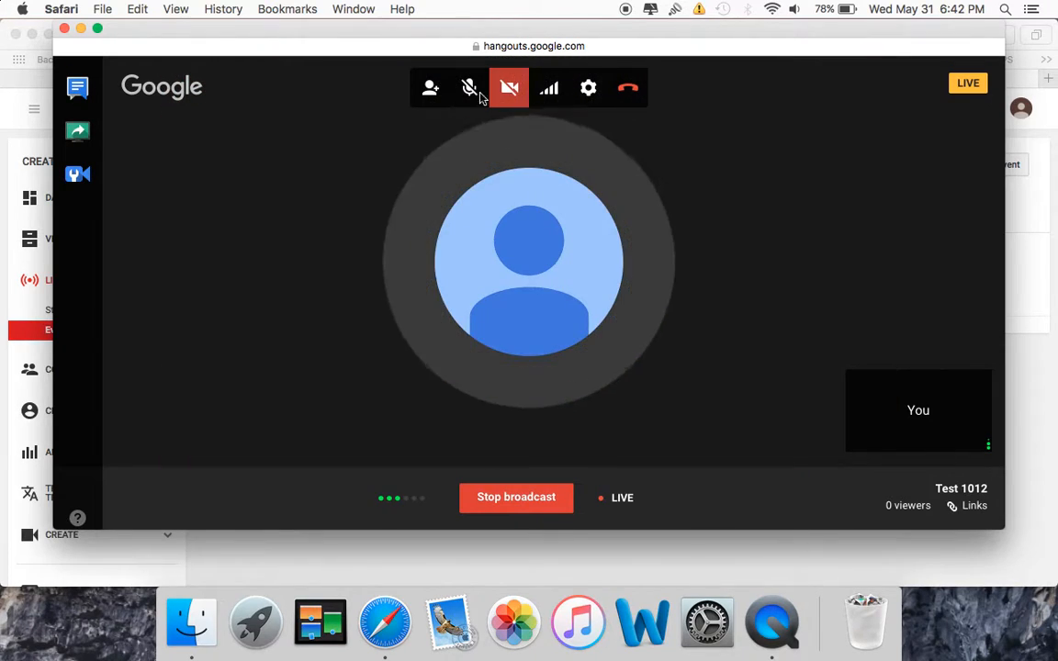
Start screensharing the Desktop within the live broadcast.
click(79, 134)
click(392, 260)
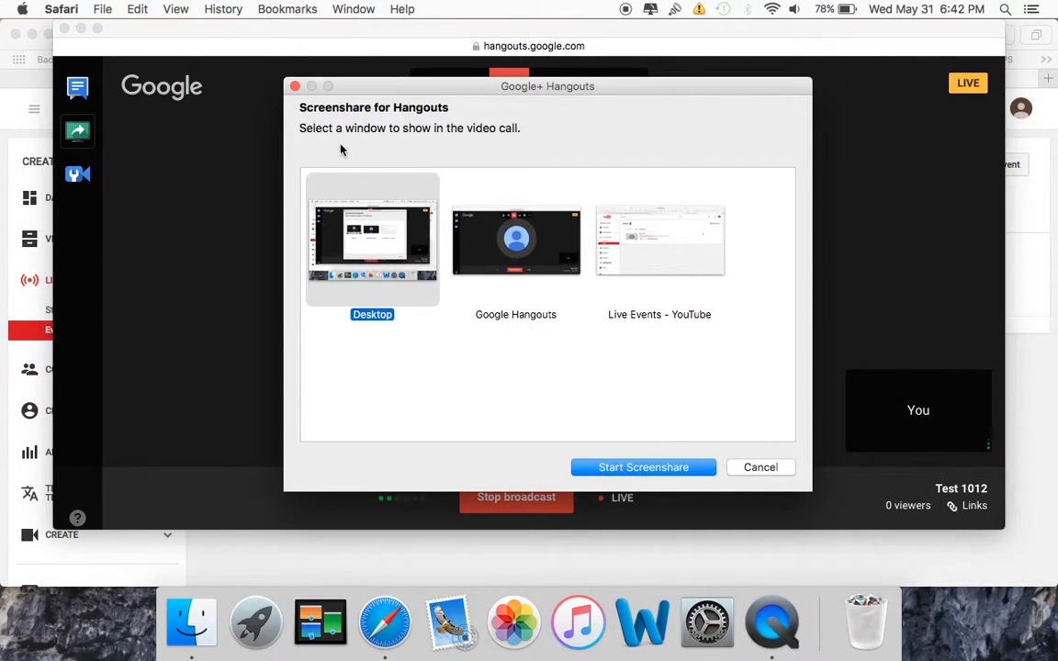
click(645, 468)
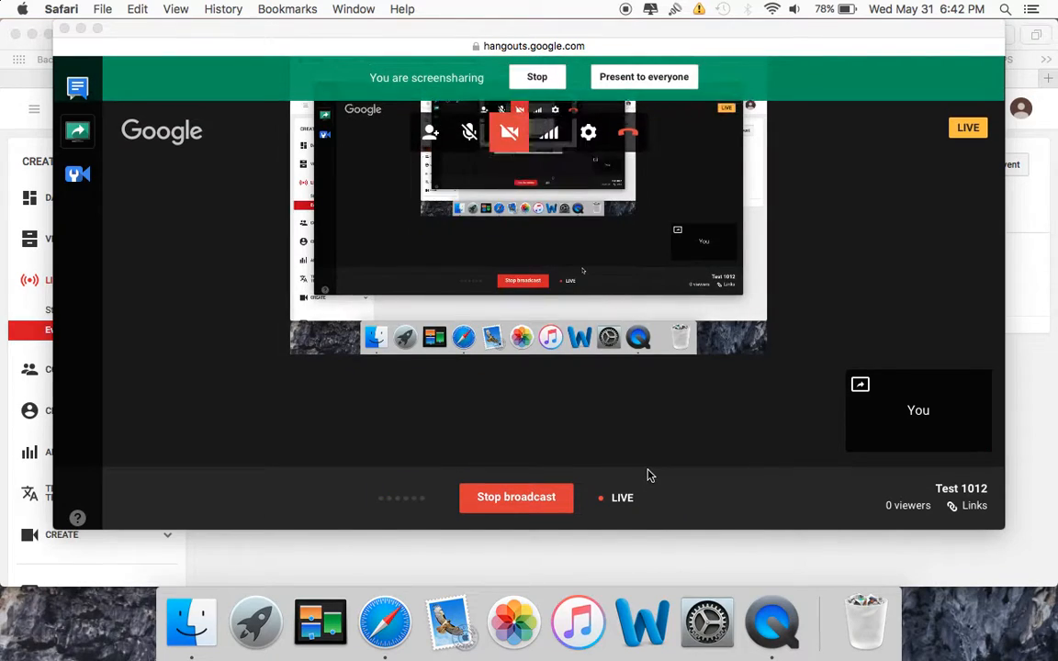
Present the YouTube Events page to the live audience, return to the Hangout window and end the screenshare.
click(14, 162)
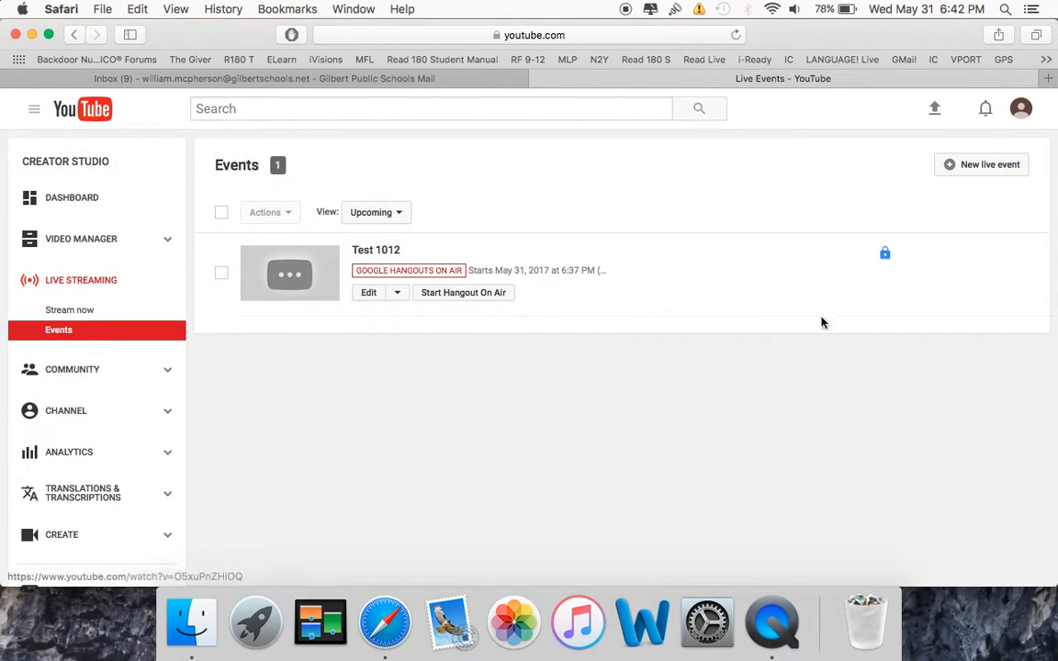
key(ctrl+Up)
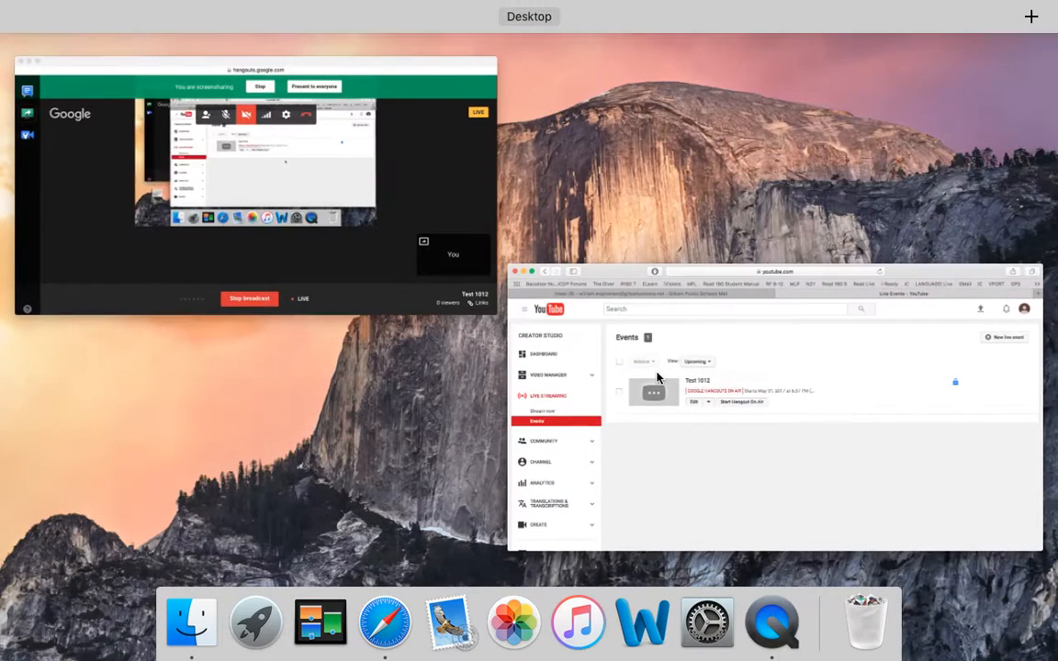
click(425, 184)
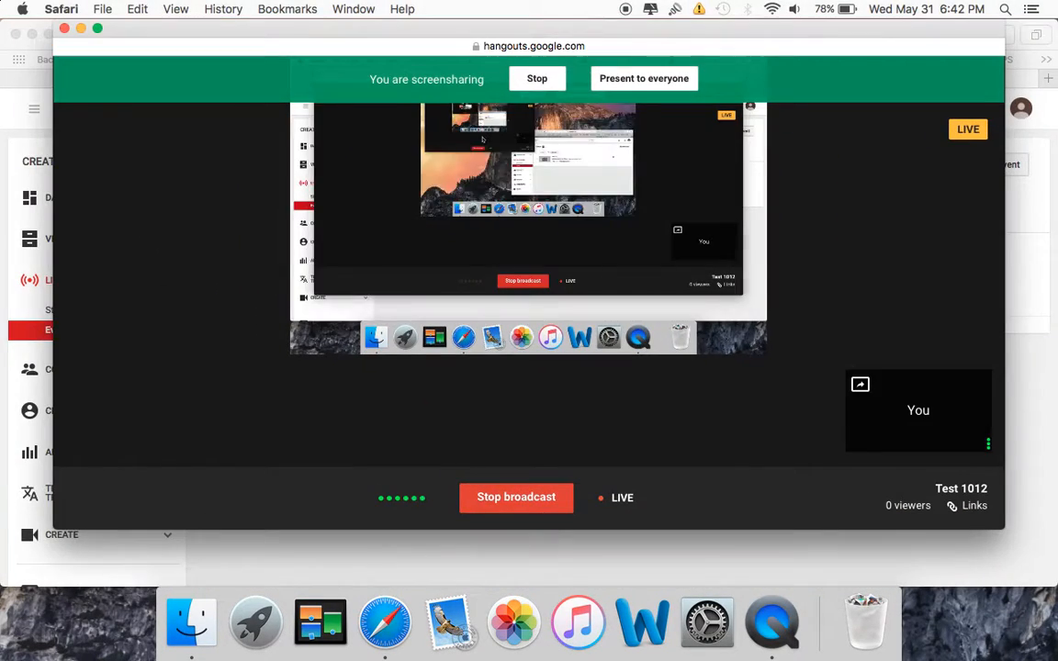
click(537, 80)
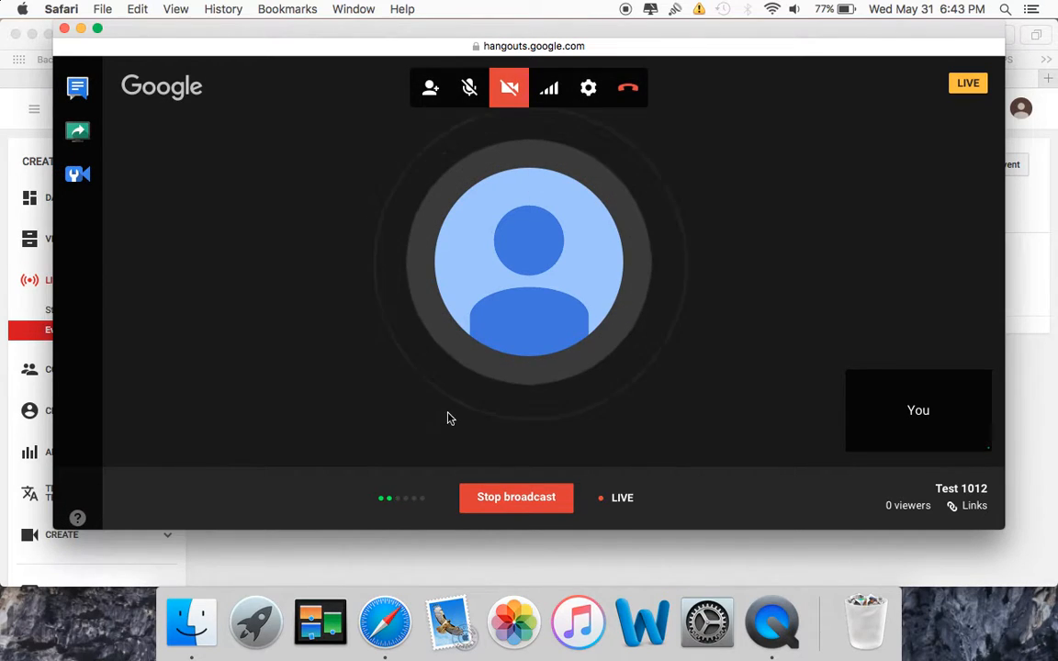
Stop the Test 1012 broadcast and close the Hangout window.
click(513, 501)
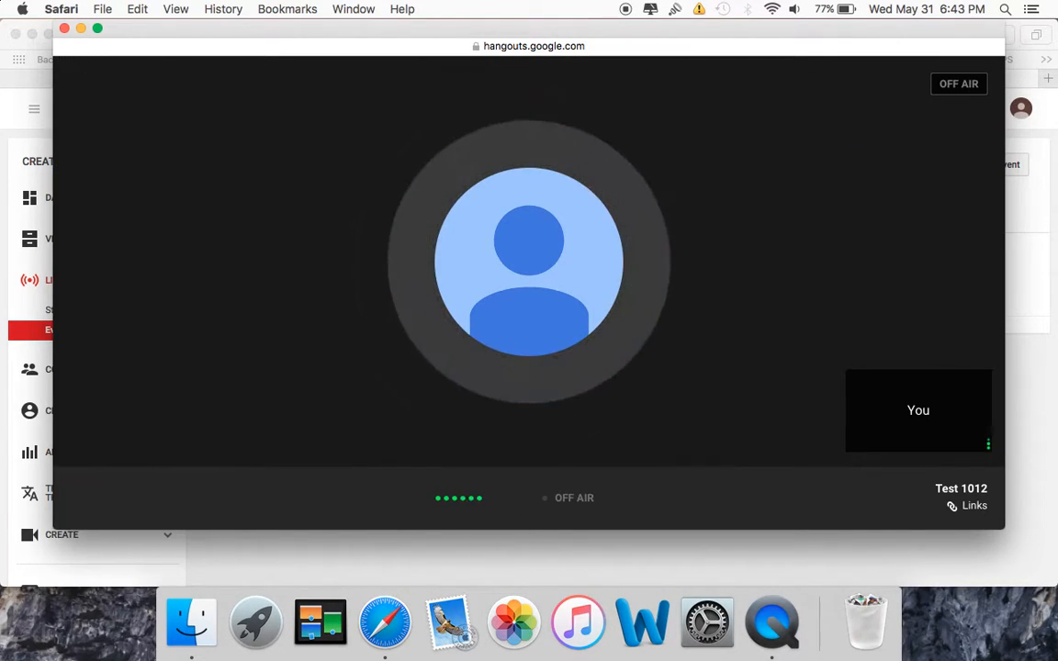
mouse_move(708, 340)
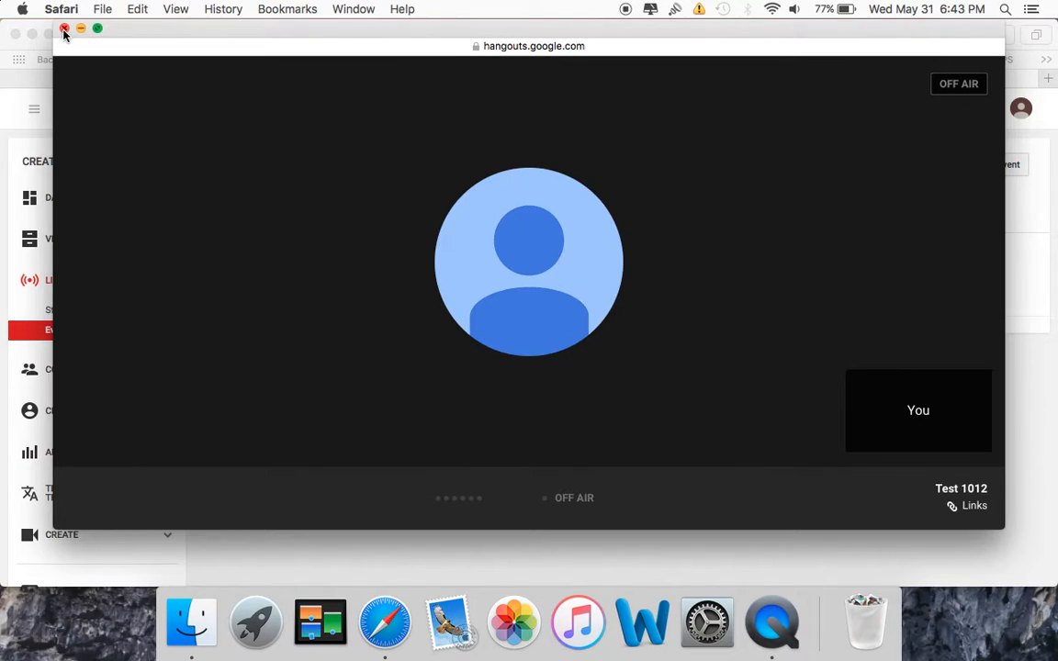
click(64, 31)
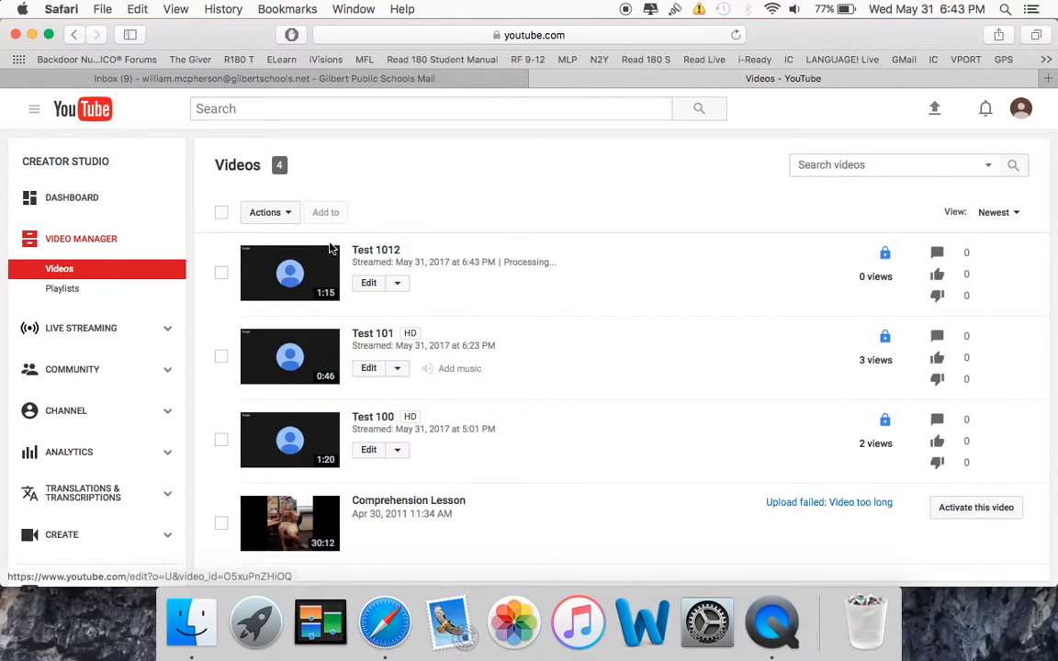
Play the recorded Test 1012 video from the Video Manager, pause it and return to the video list.
click(318, 267)
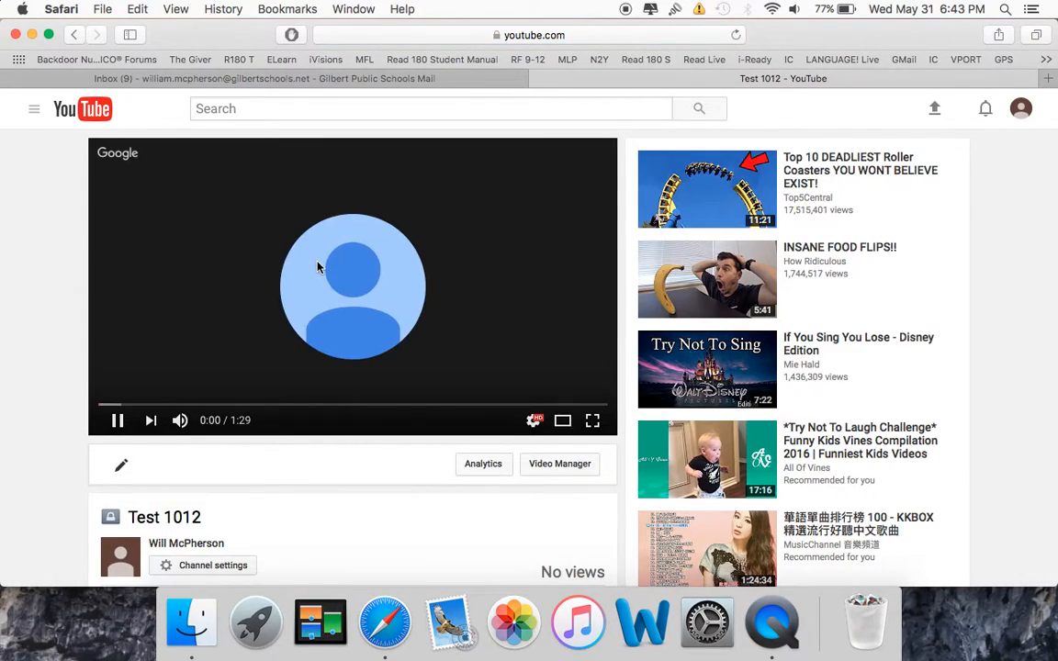
click(118, 421)
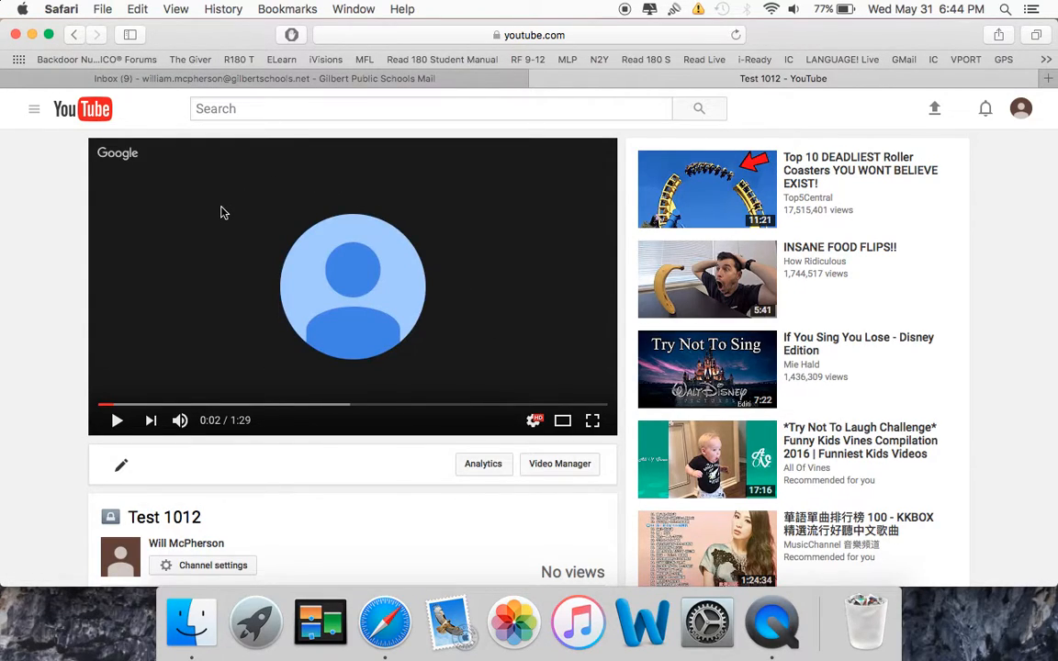
click(75, 35)
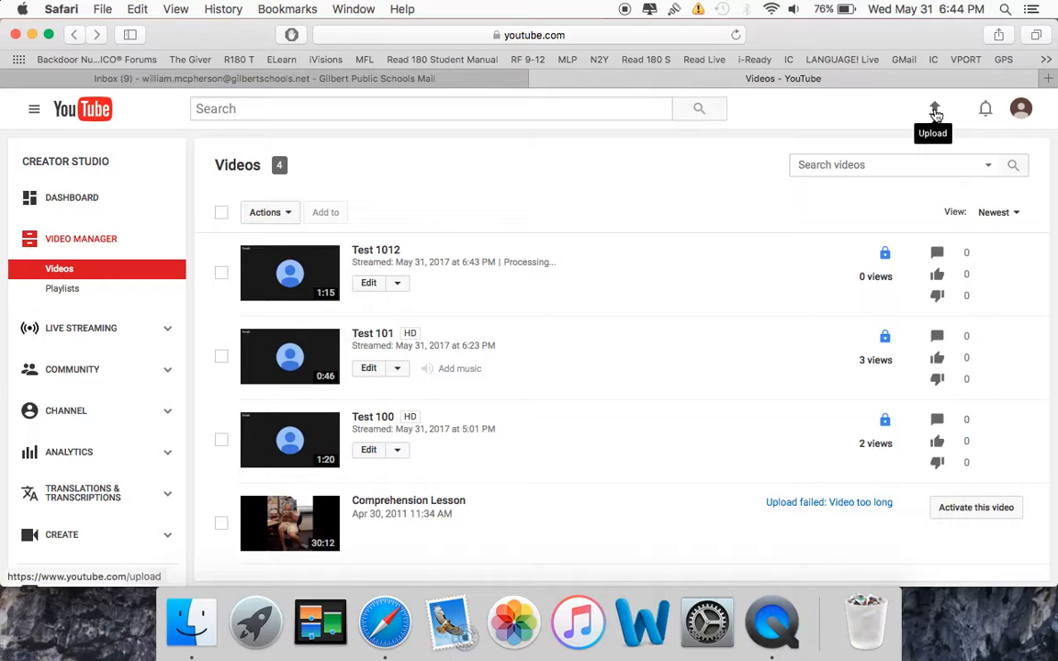
Reopen the Test 1012 recording, pause it and copy its video URL, then check the mail inbox and return to the video.
click(324, 273)
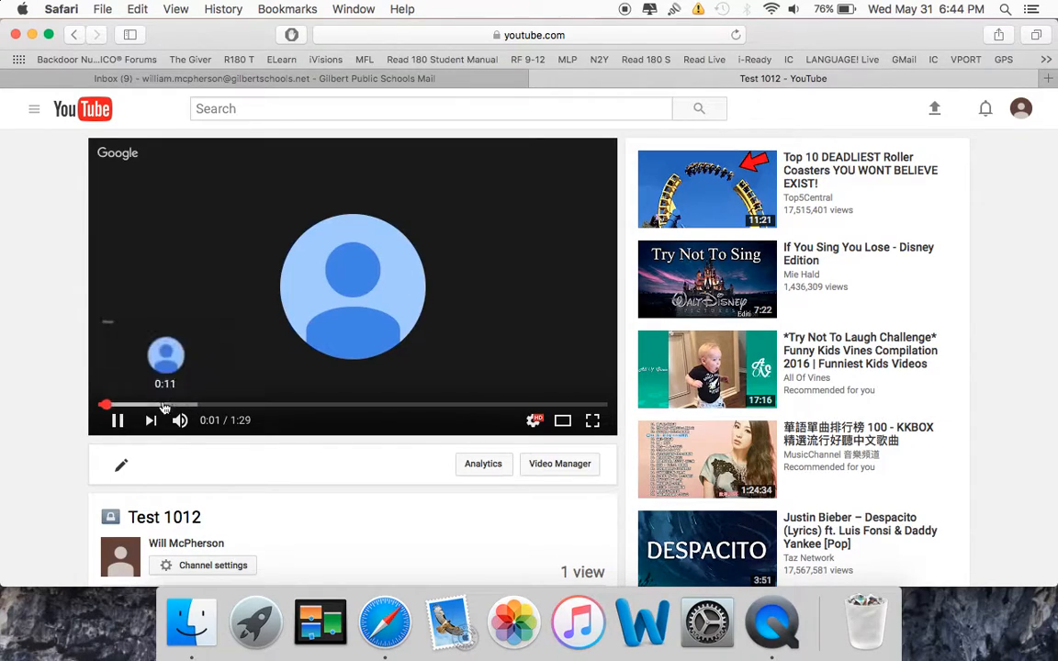
click(120, 420)
right_click(450, 281)
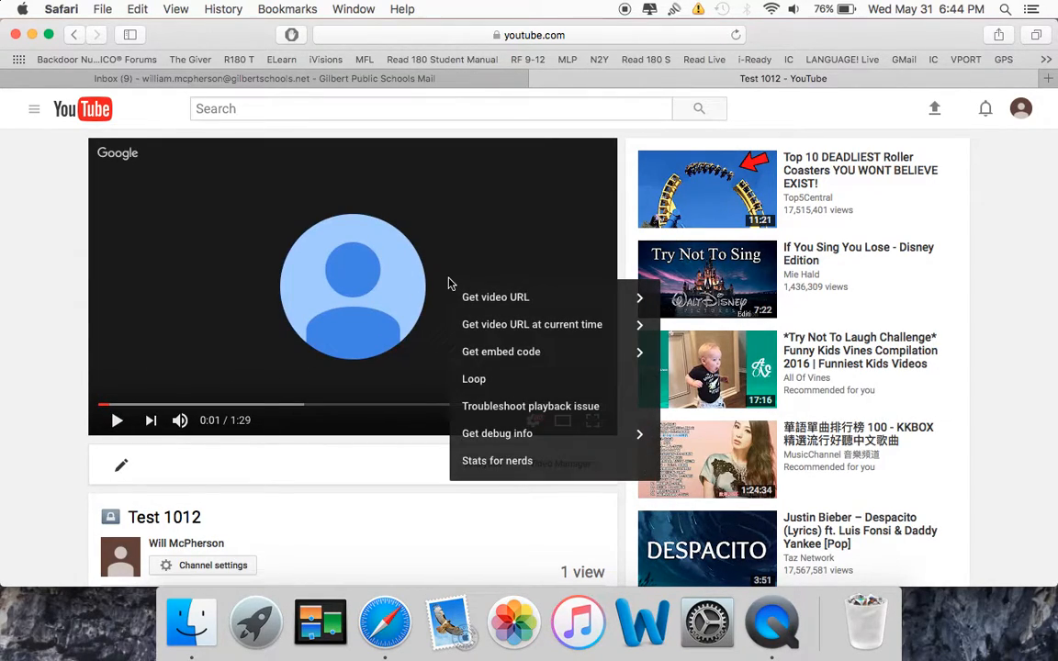
click(499, 302)
key(super+c)
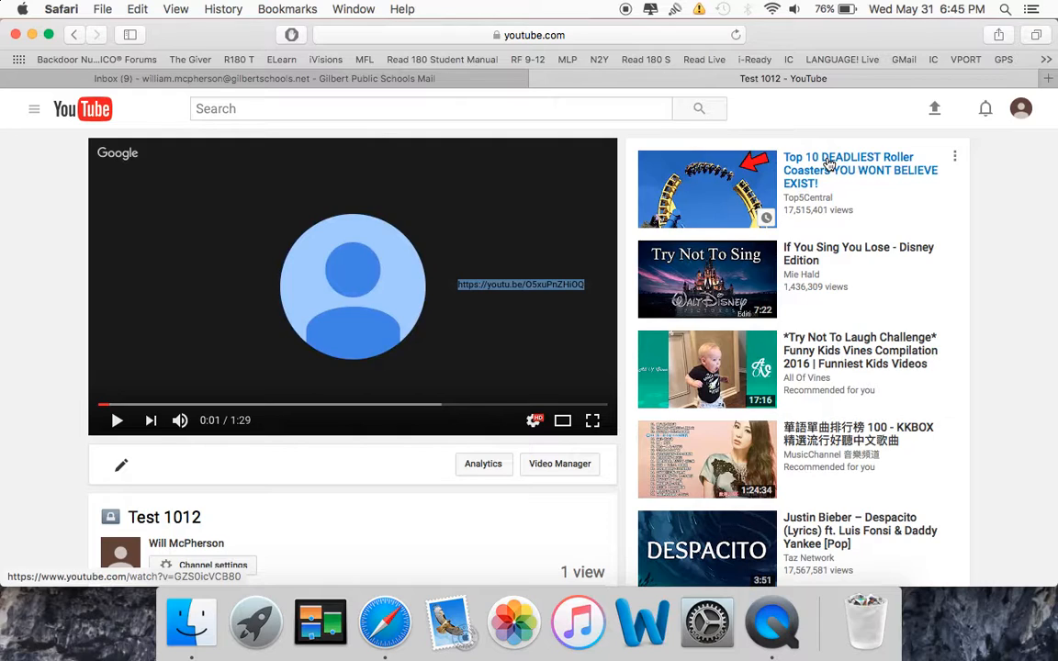
click(475, 81)
click(584, 79)
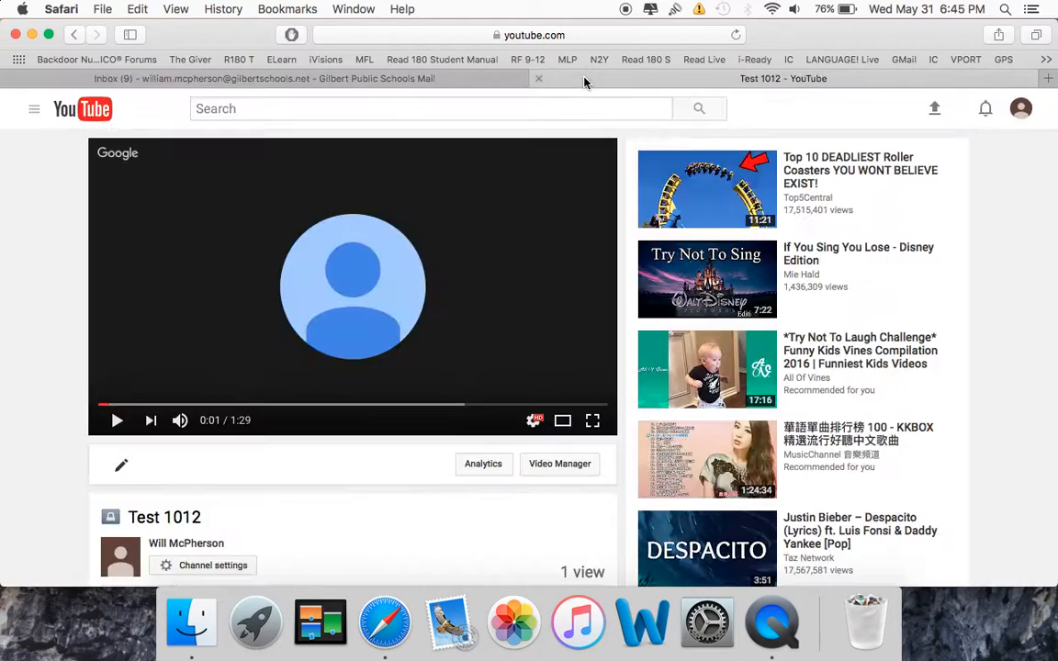
Go to My channel and open its Video Manager to list the recorded videos.
click(35, 111)
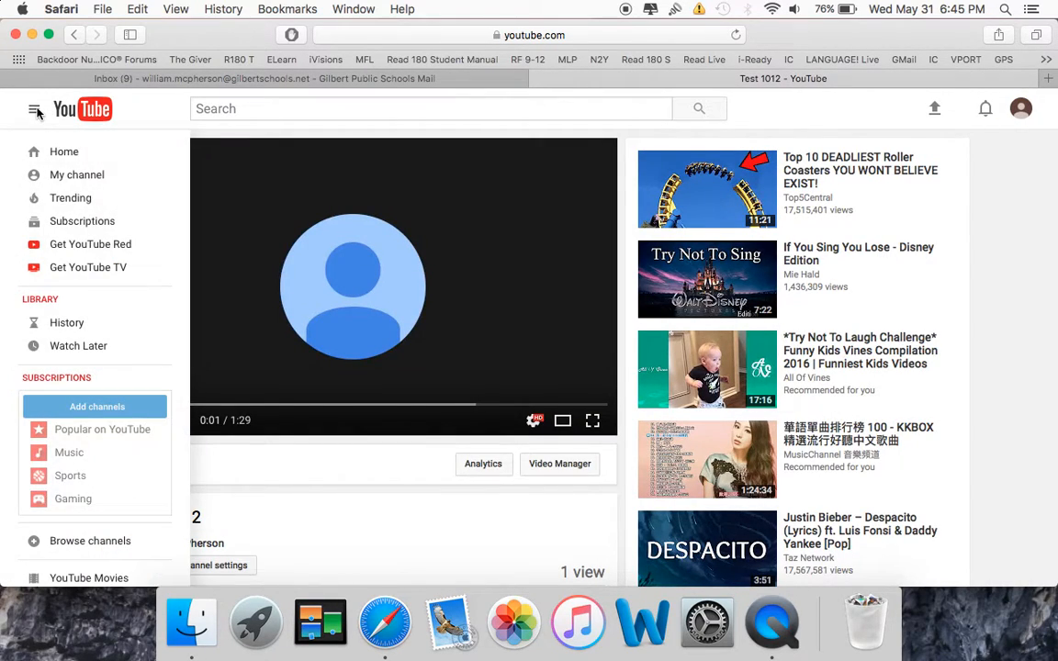
click(79, 177)
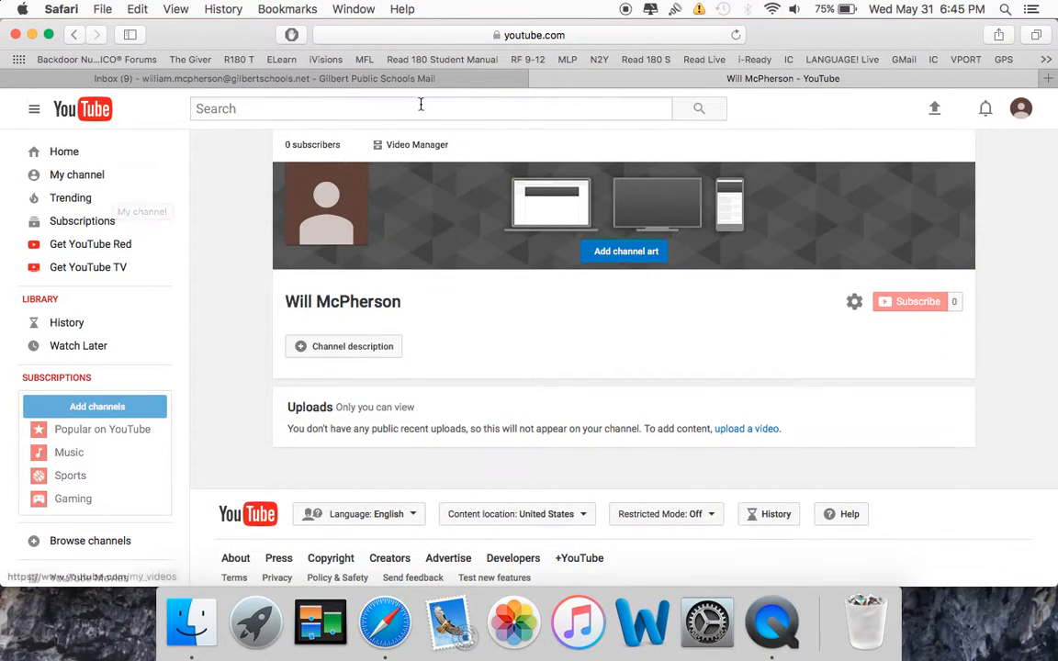
click(416, 145)
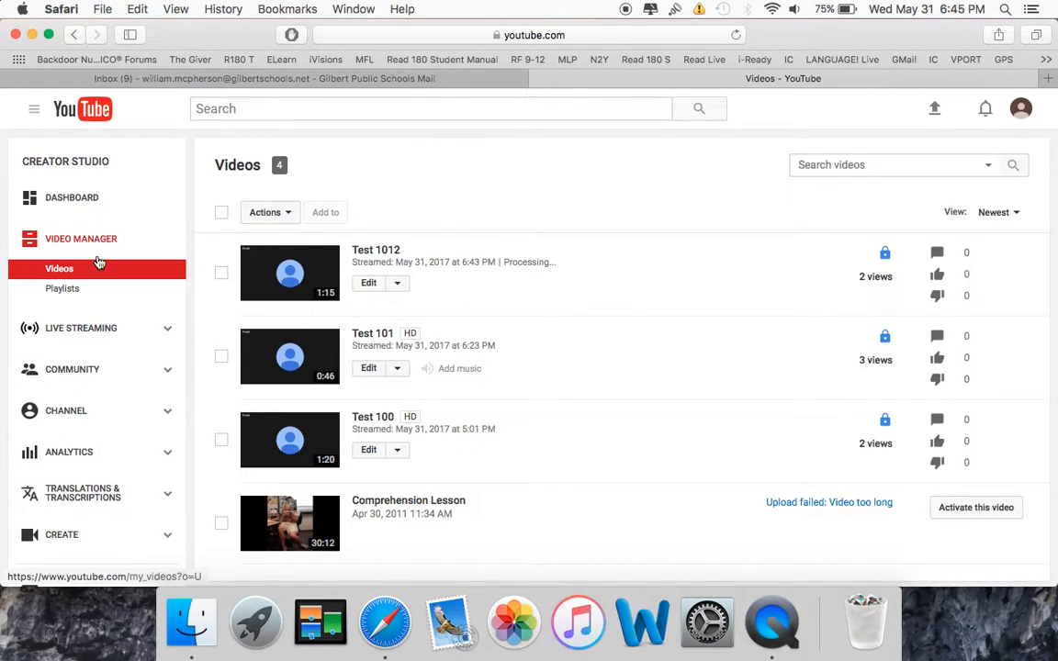
Open the Create section's Audio Library, then switch to the Video Editor.
click(76, 542)
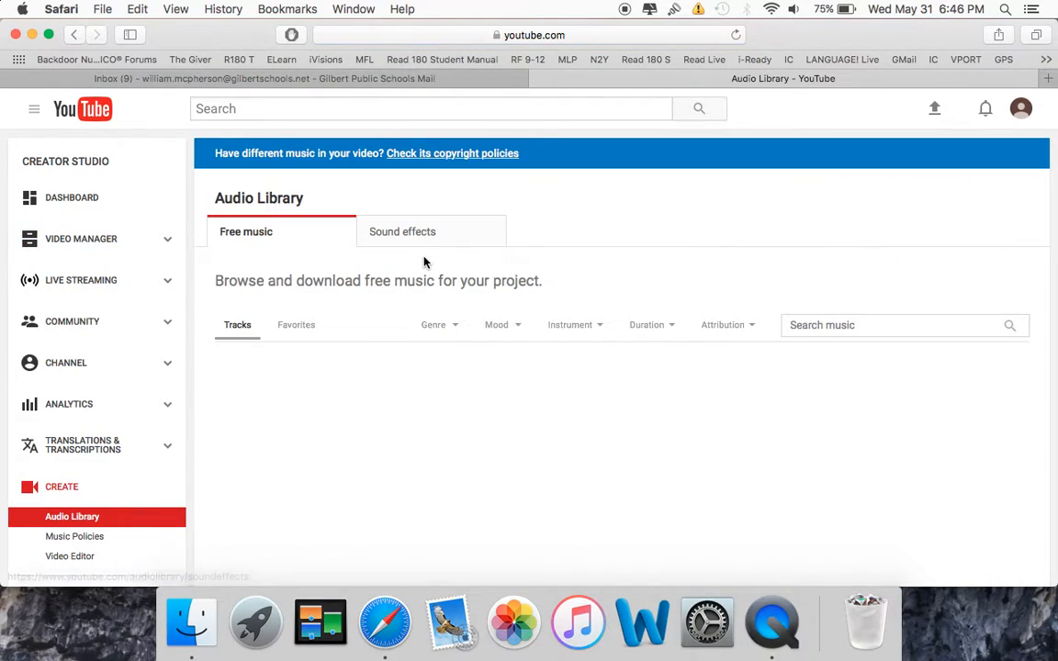
click(79, 560)
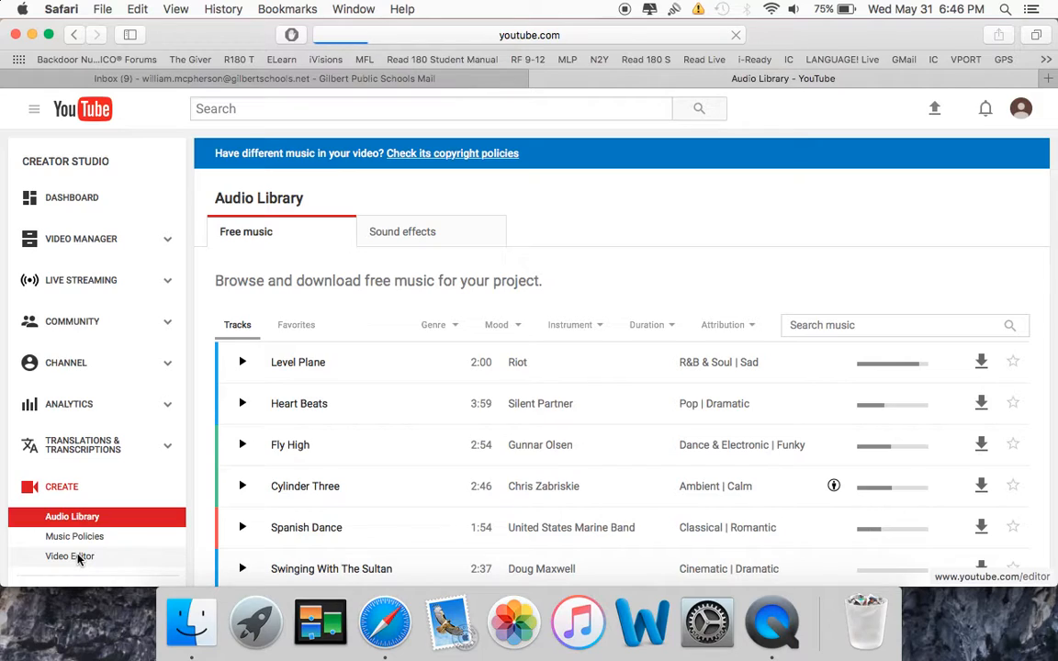